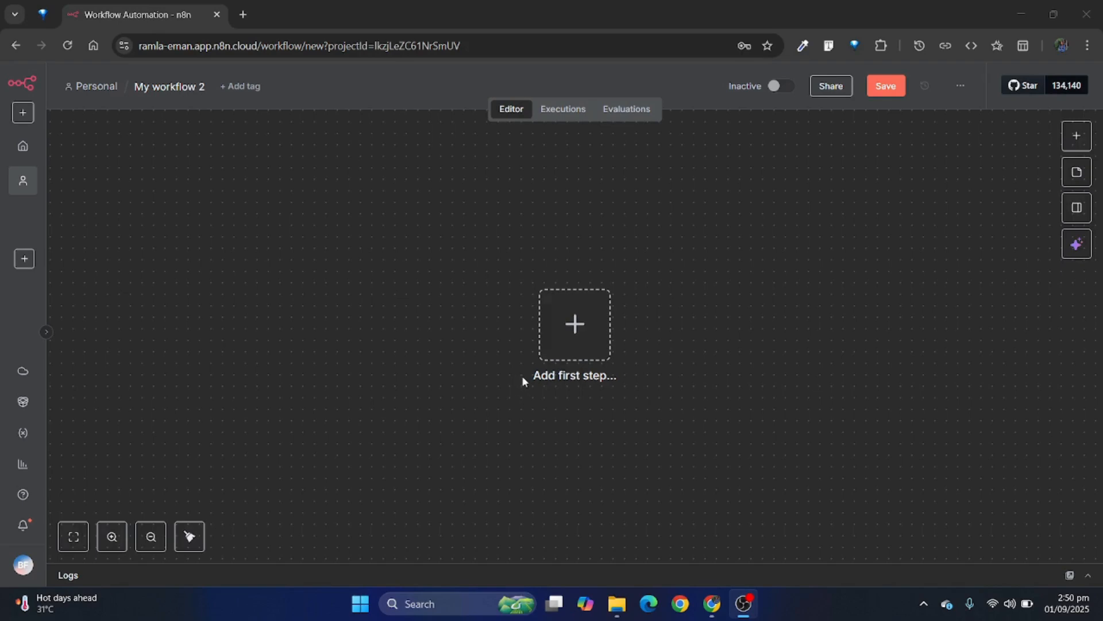
Step: Add a manual trigger as the first step of the empty workflow
left_click_drag(523, 374, 632, 377)
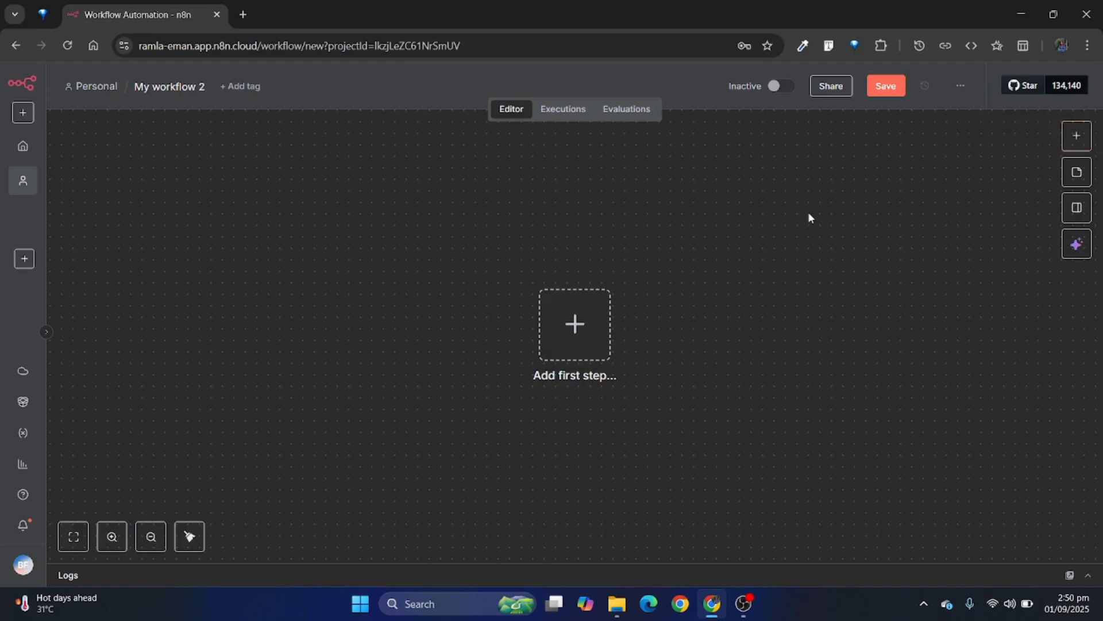
left_click(1069, 140)
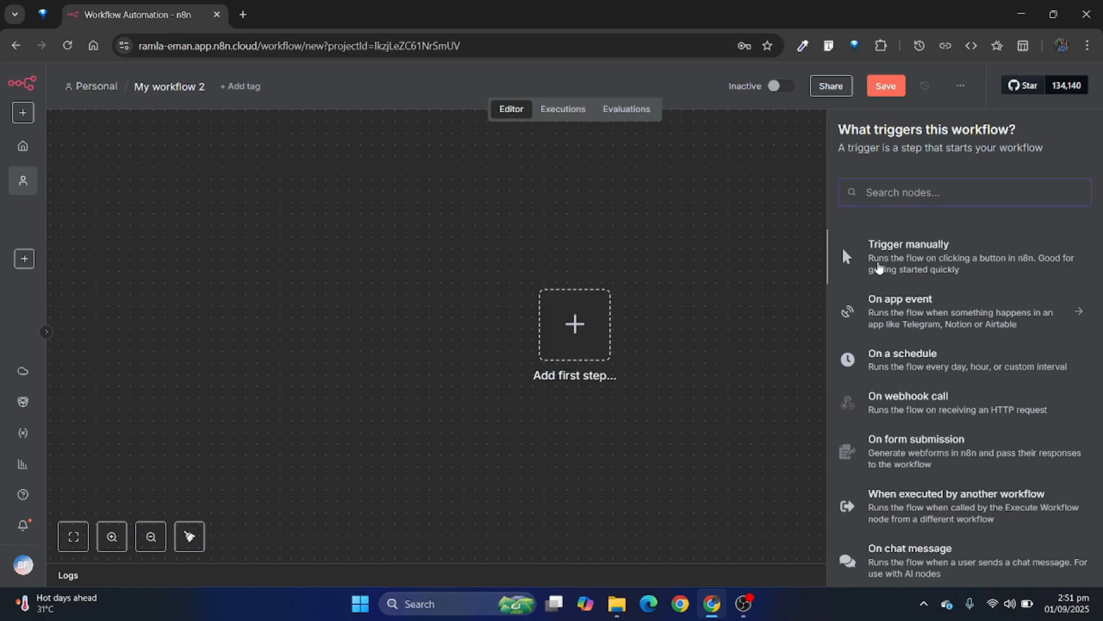
left_click(878, 266)
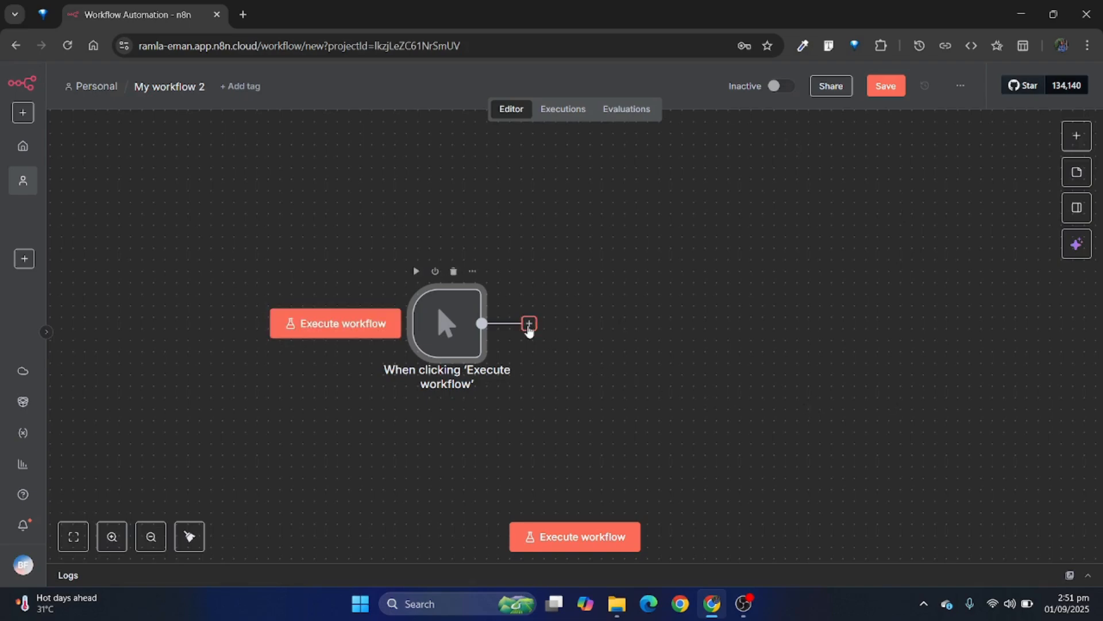
Step: Add an Airtable node with the Search records action after the manual trigger and return to the canvas
left_click(529, 324)
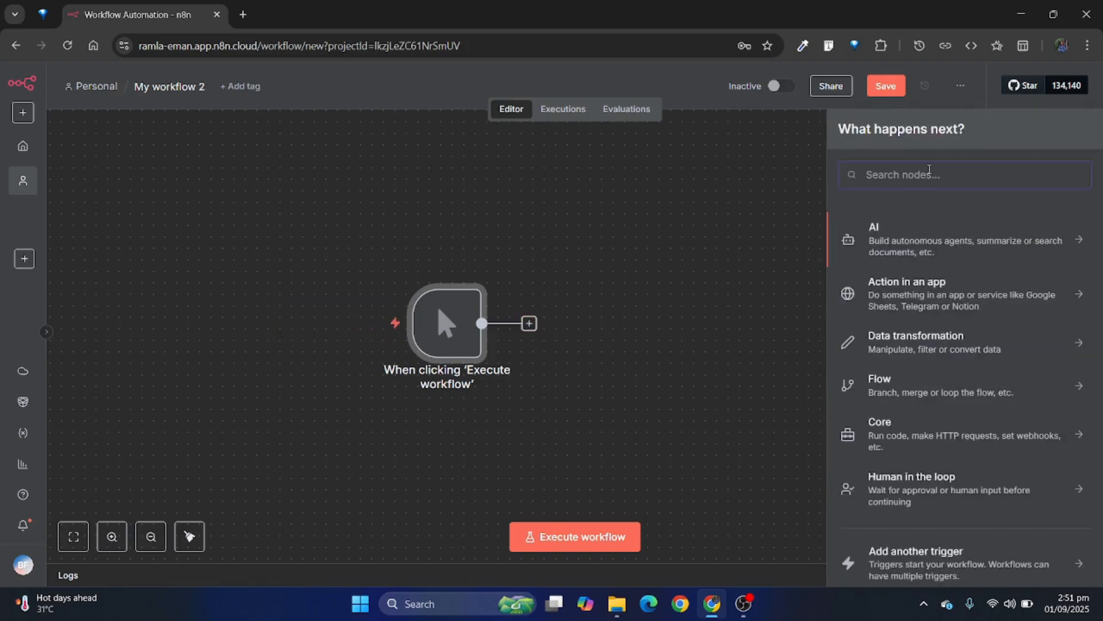
type("air")
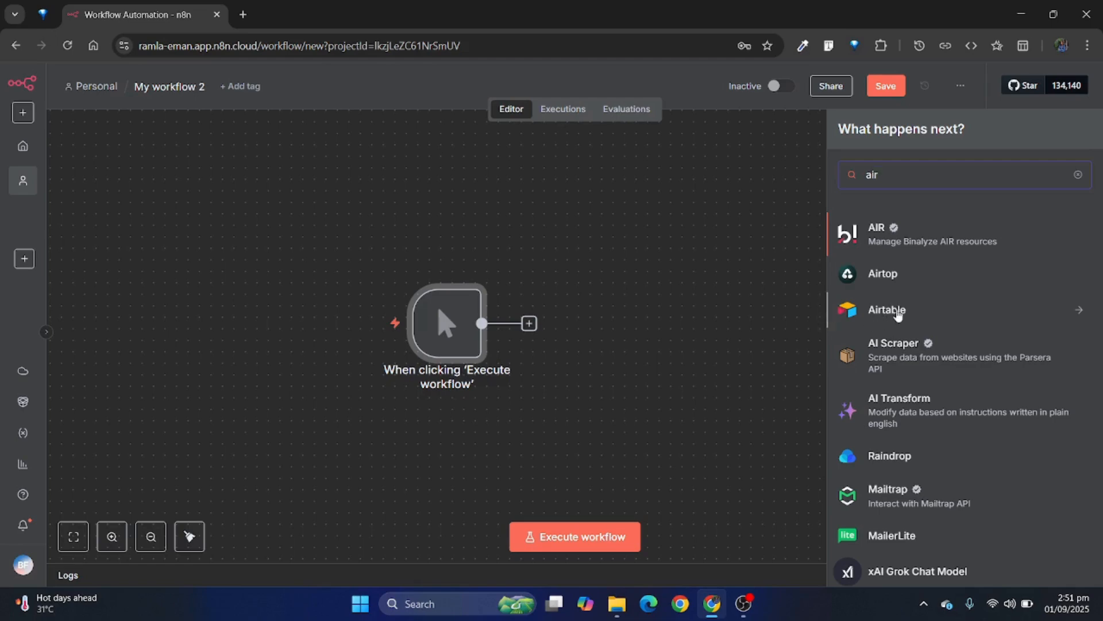
left_click(898, 313)
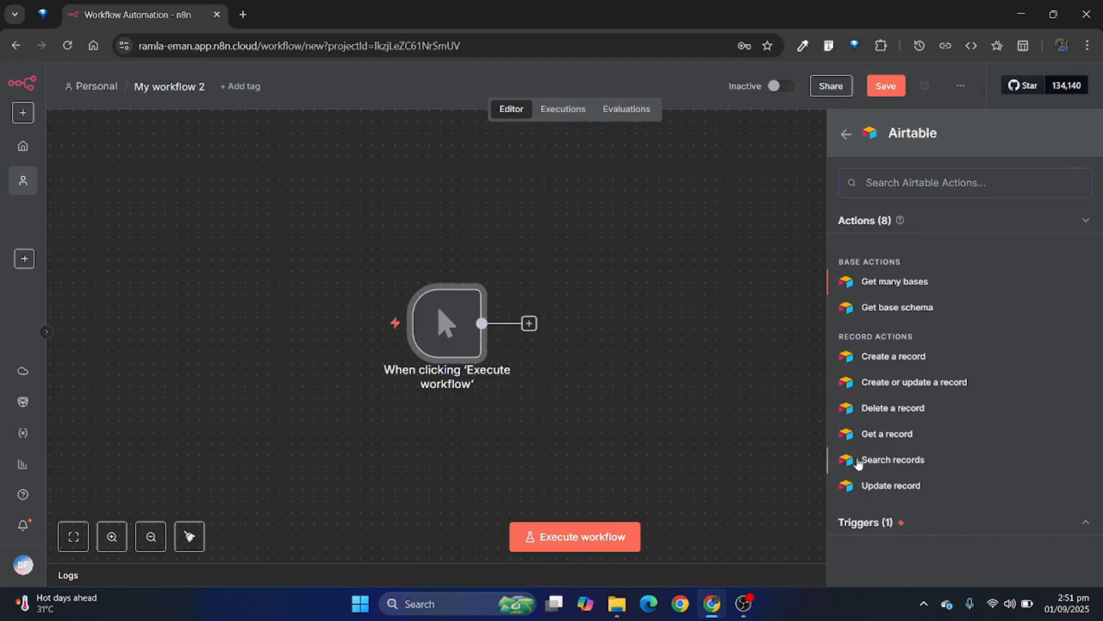
left_click(881, 463)
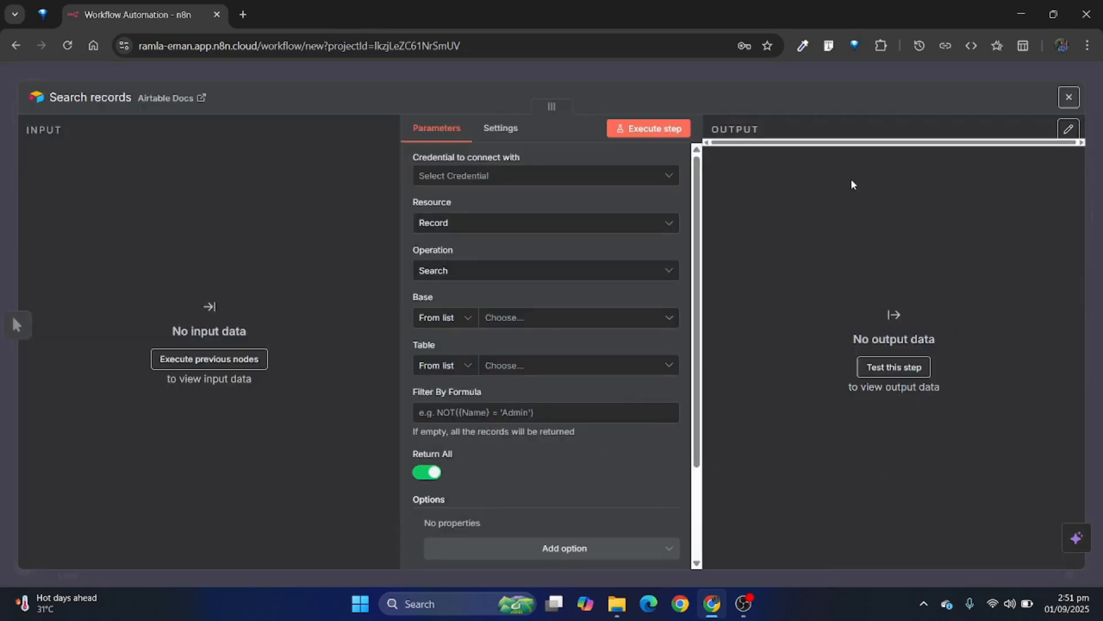
left_click(834, 76)
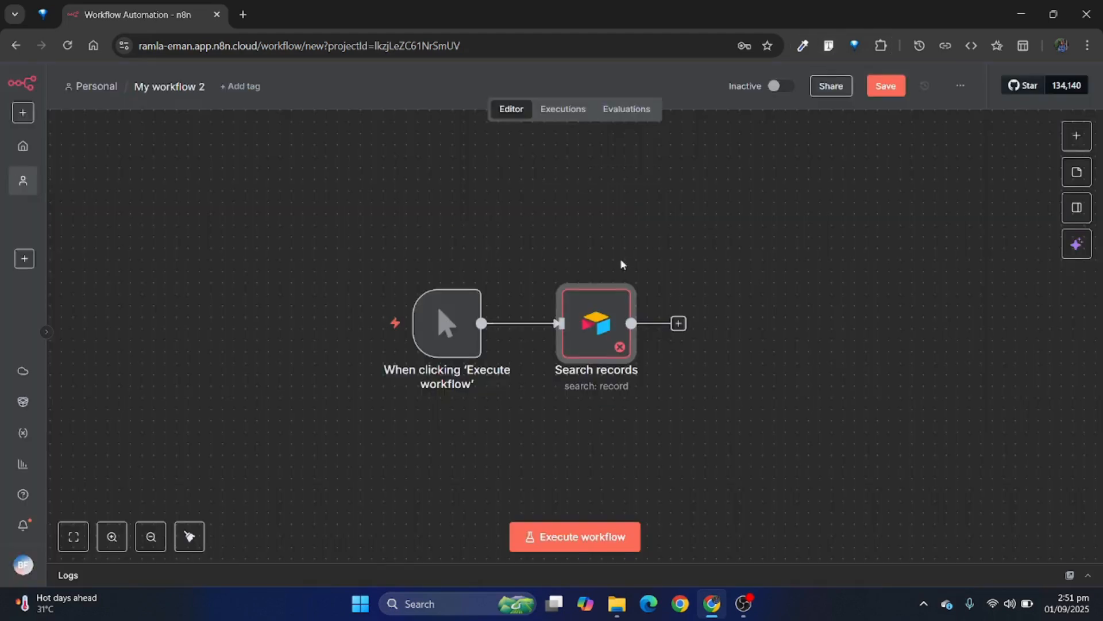
Step: In the Airtable node's parameters, choose Record as the resource and Search as the operation
double_click(600, 327)
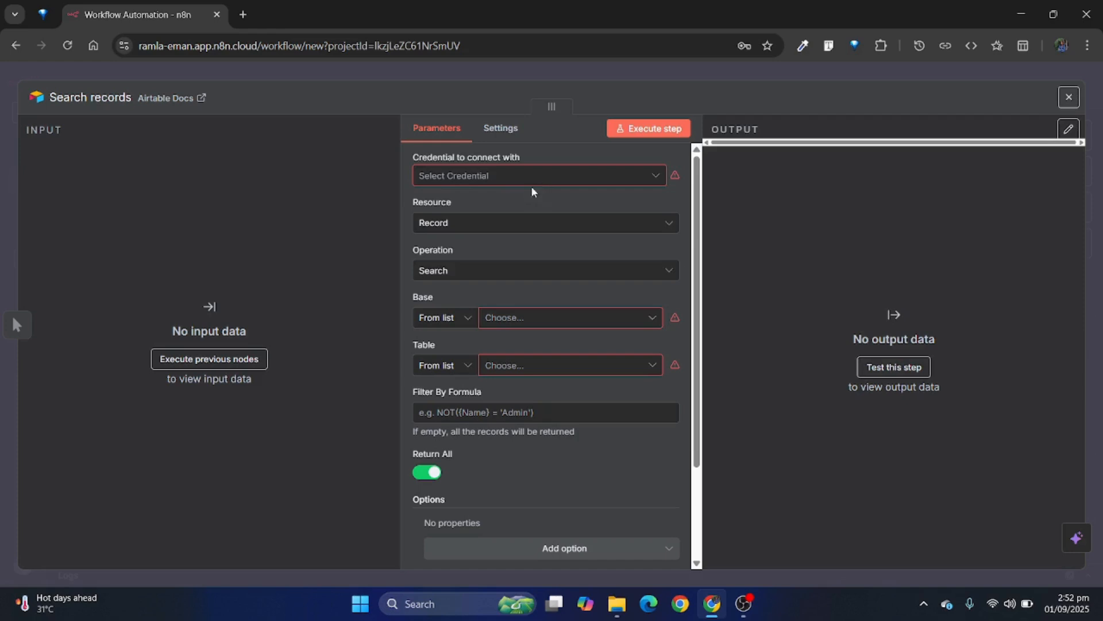
left_click_drag(447, 190, 452, 182)
left_click(452, 182)
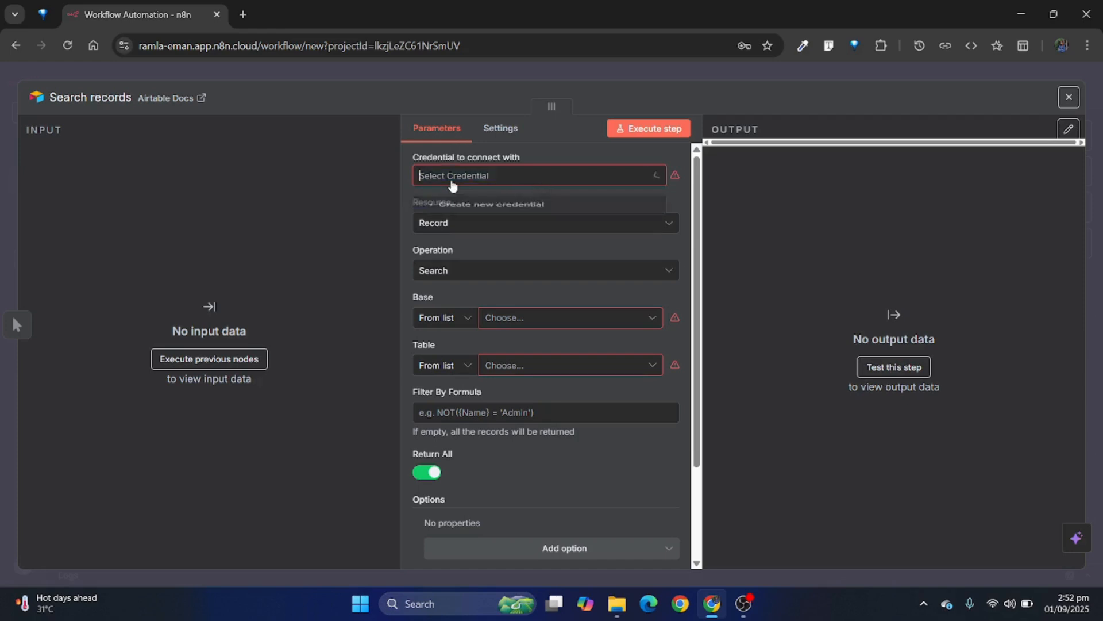
left_click(446, 177)
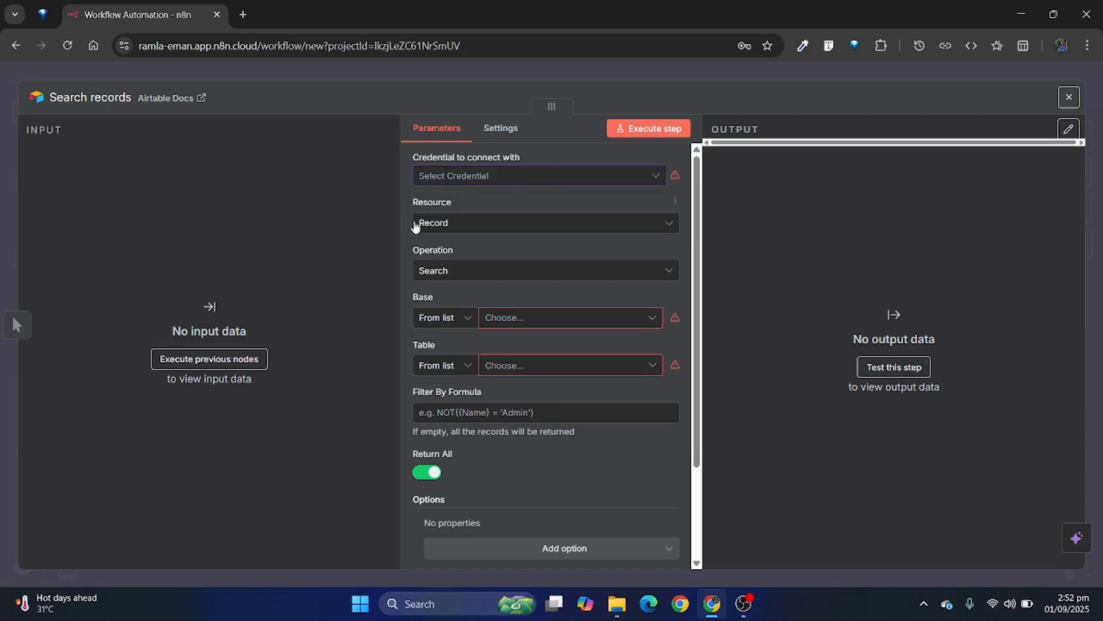
left_click(469, 233)
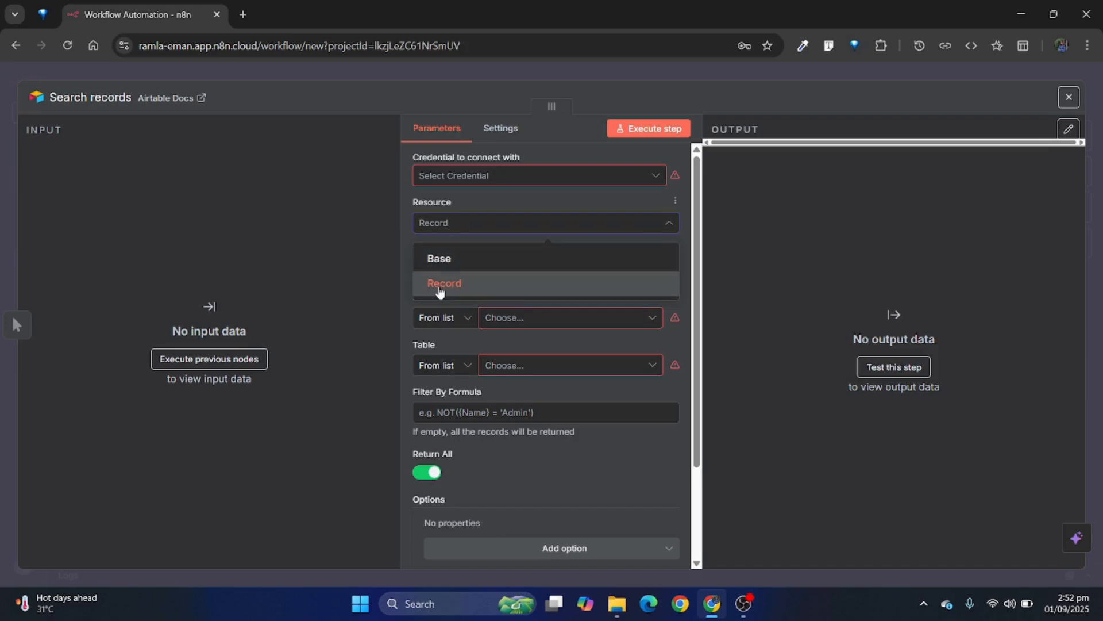
left_click(441, 287)
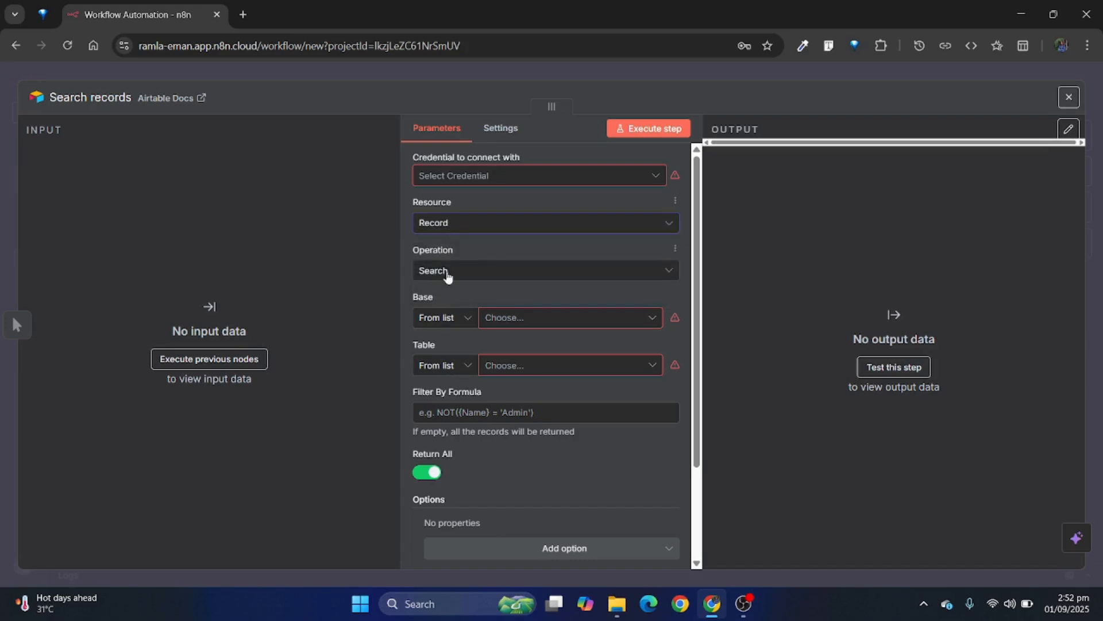
left_click(448, 276)
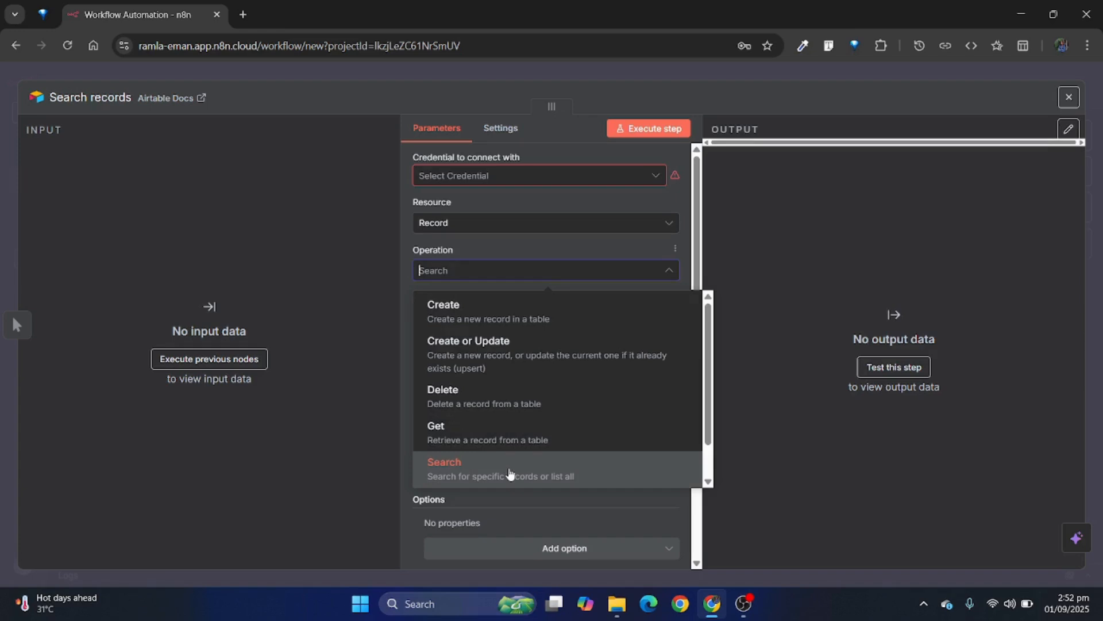
left_click(509, 473)
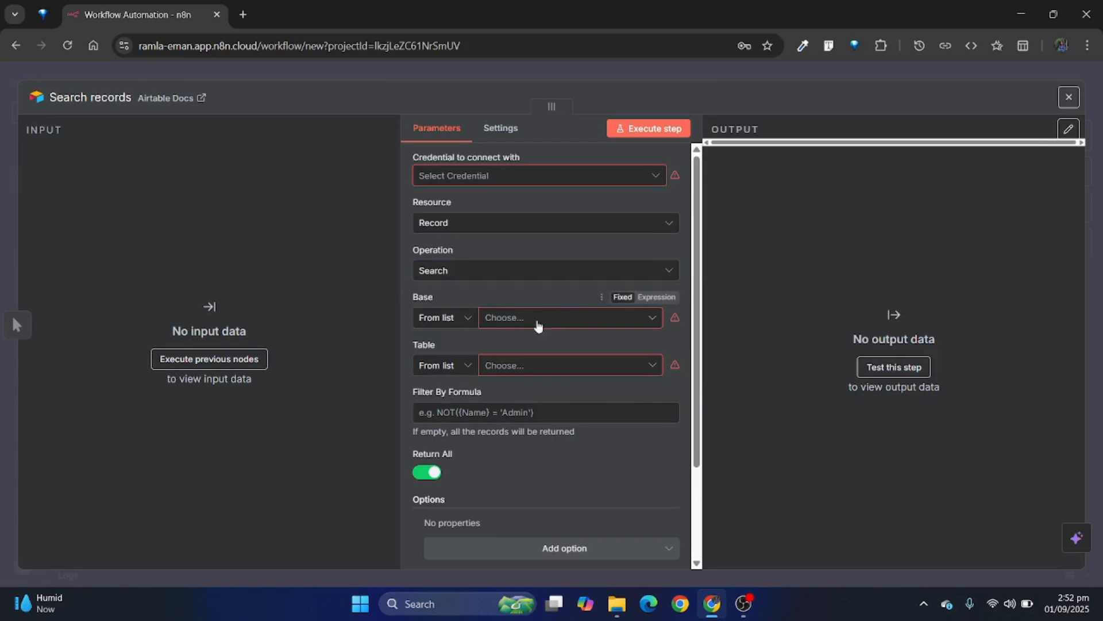
Step: Start a new Airtable credential for the node with Access Token as the connection method
left_click(558, 174)
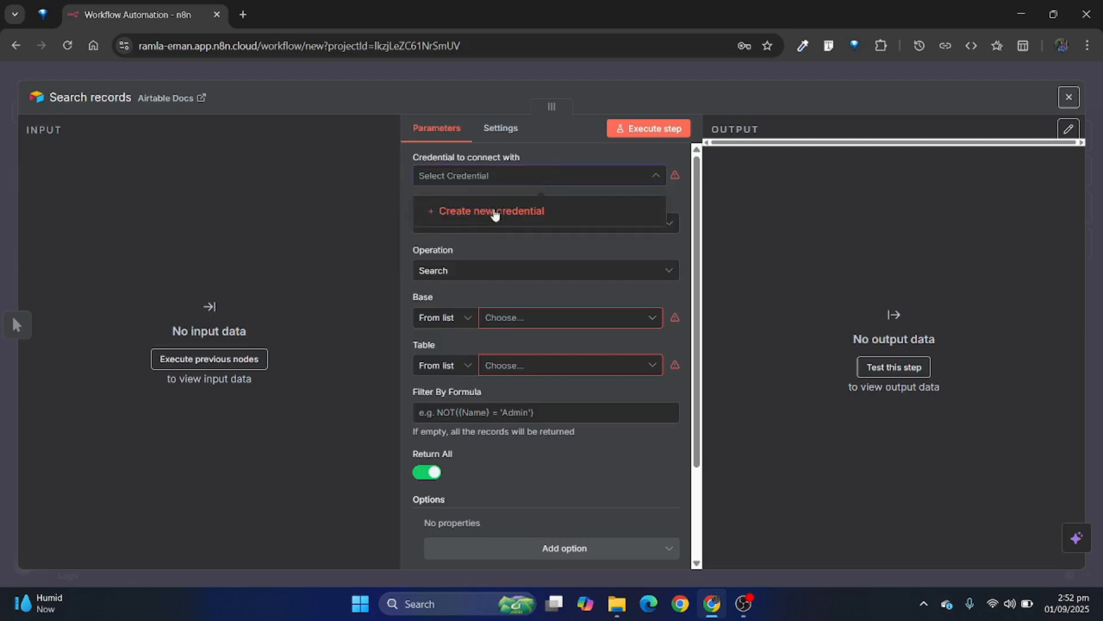
left_click(506, 217)
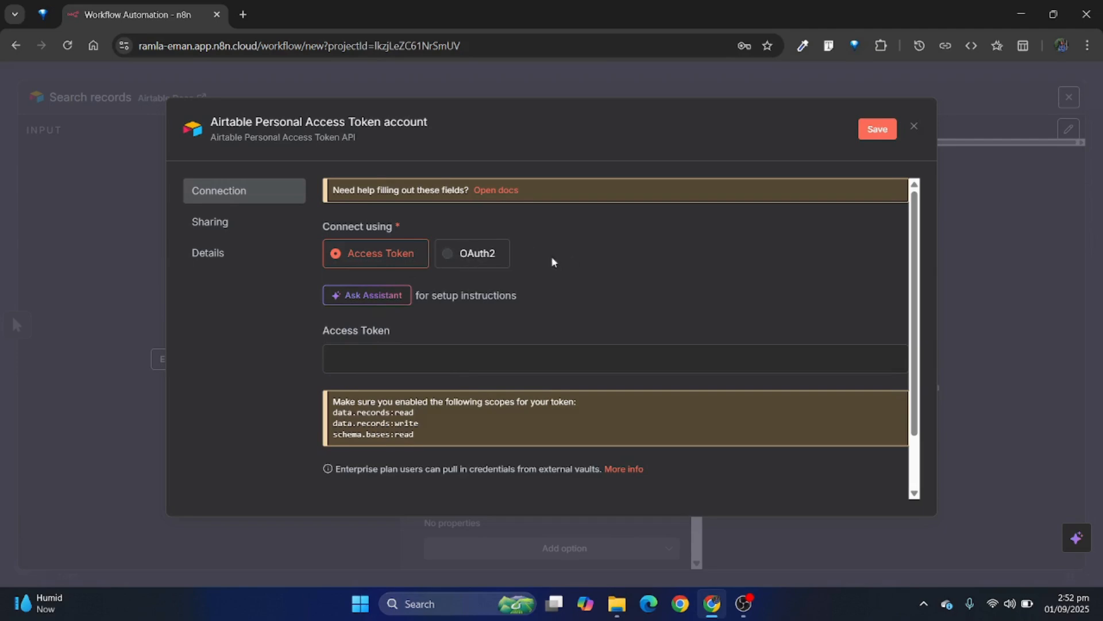
left_click(448, 255)
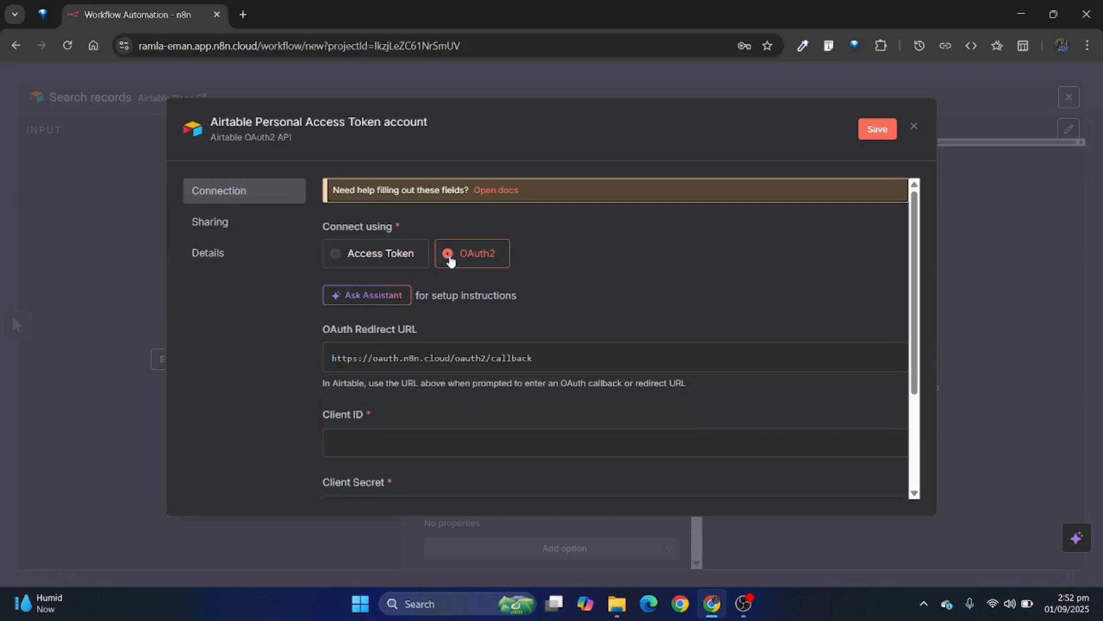
left_click(409, 255)
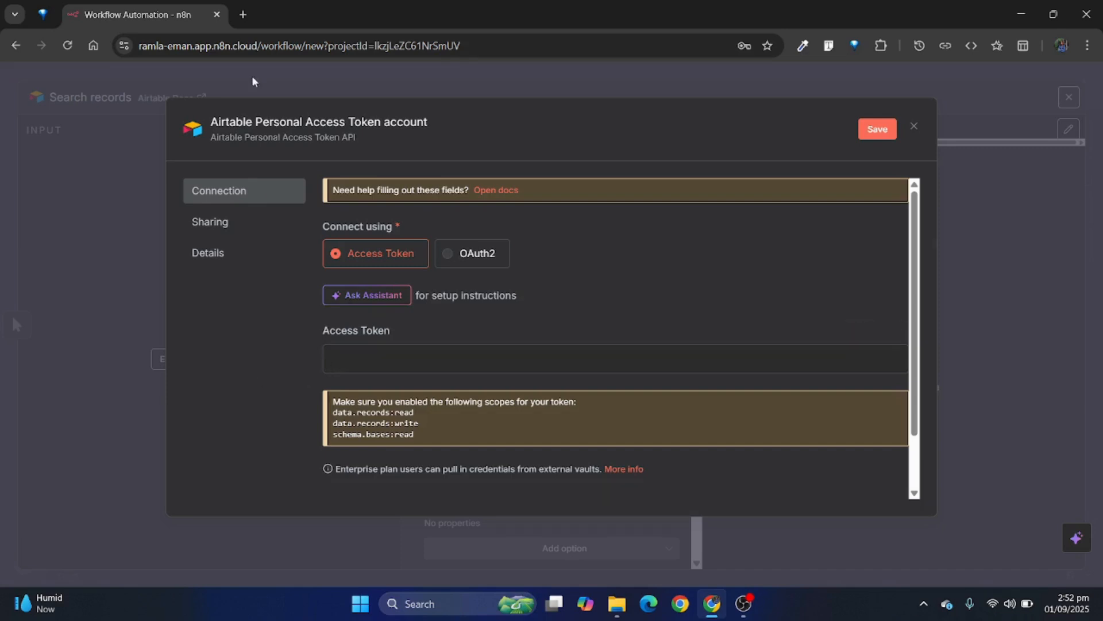
Step: Open the Airtable website in a new browser tab through a Google search and dismiss its two notification banners
left_click(243, 15)
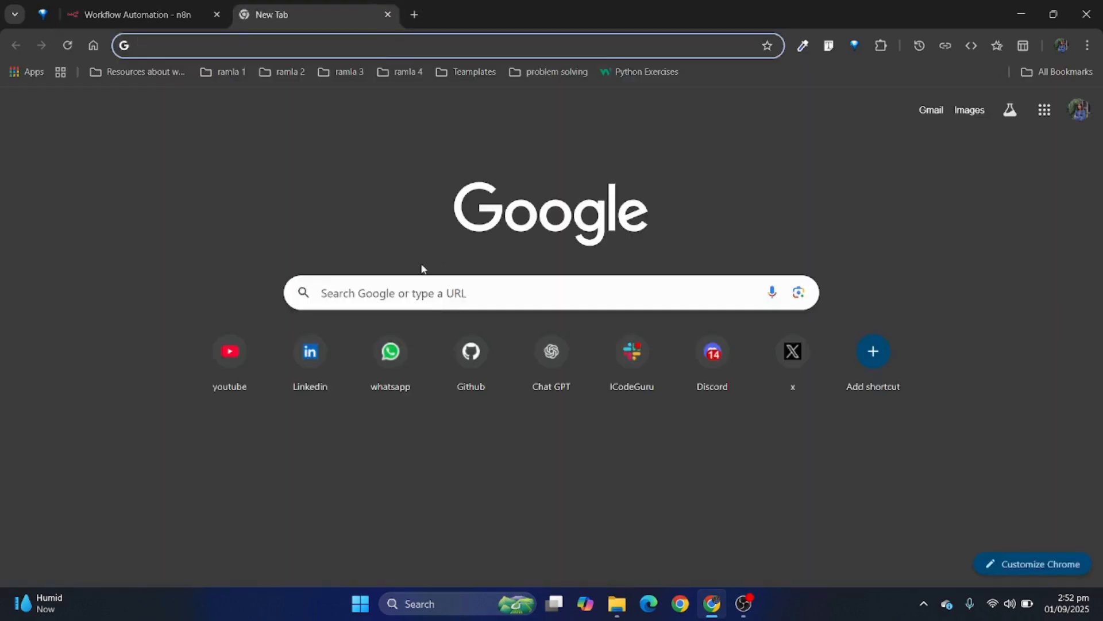
left_click(410, 288)
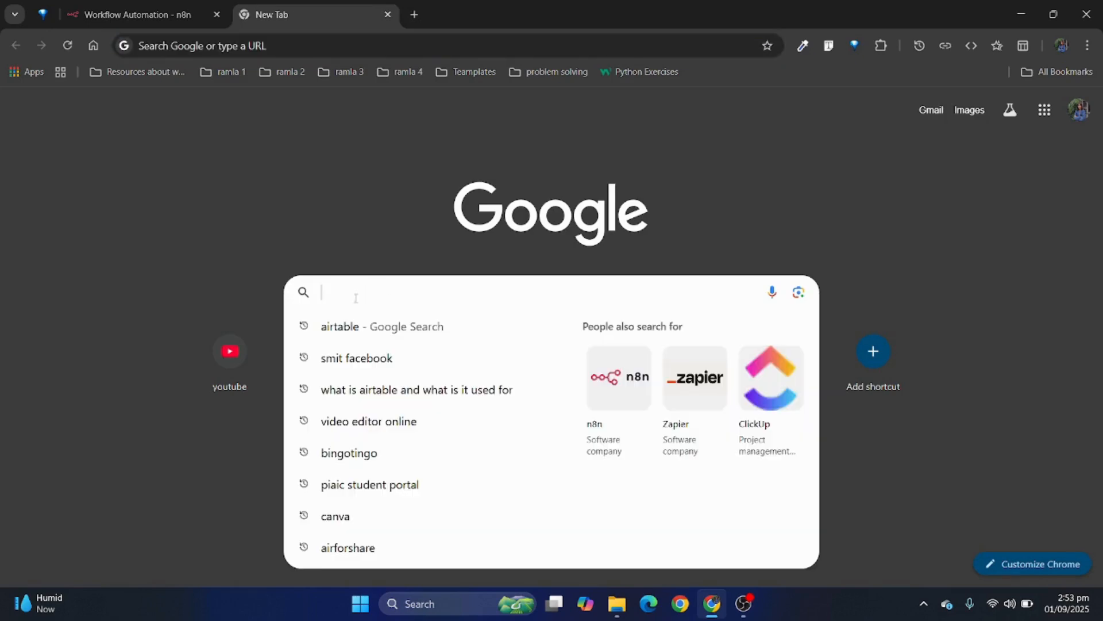
left_click(345, 326)
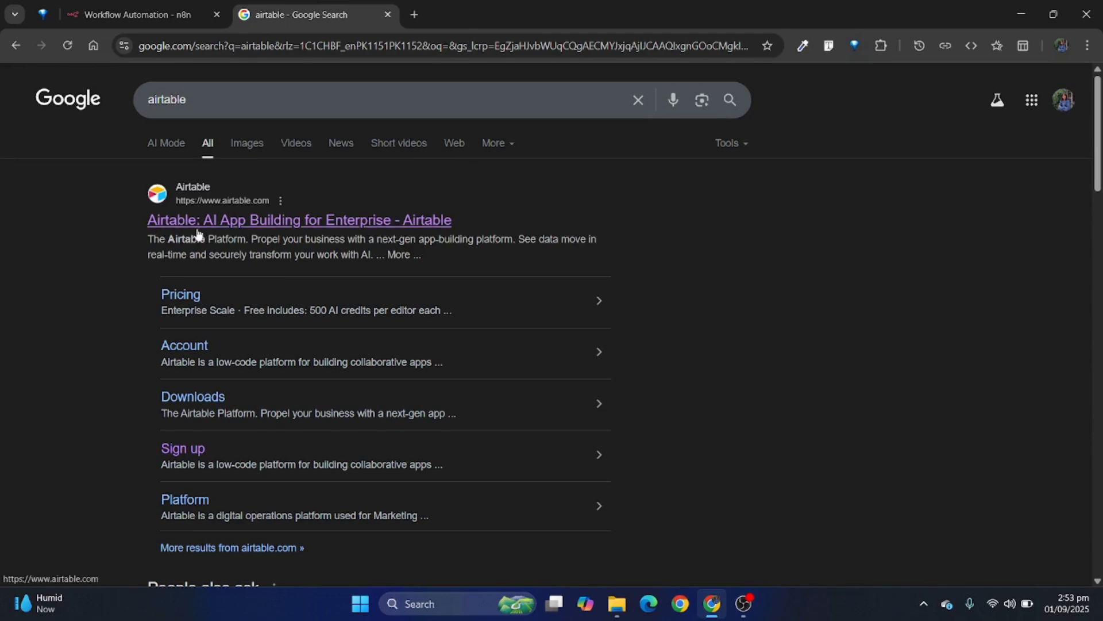
left_click(333, 230)
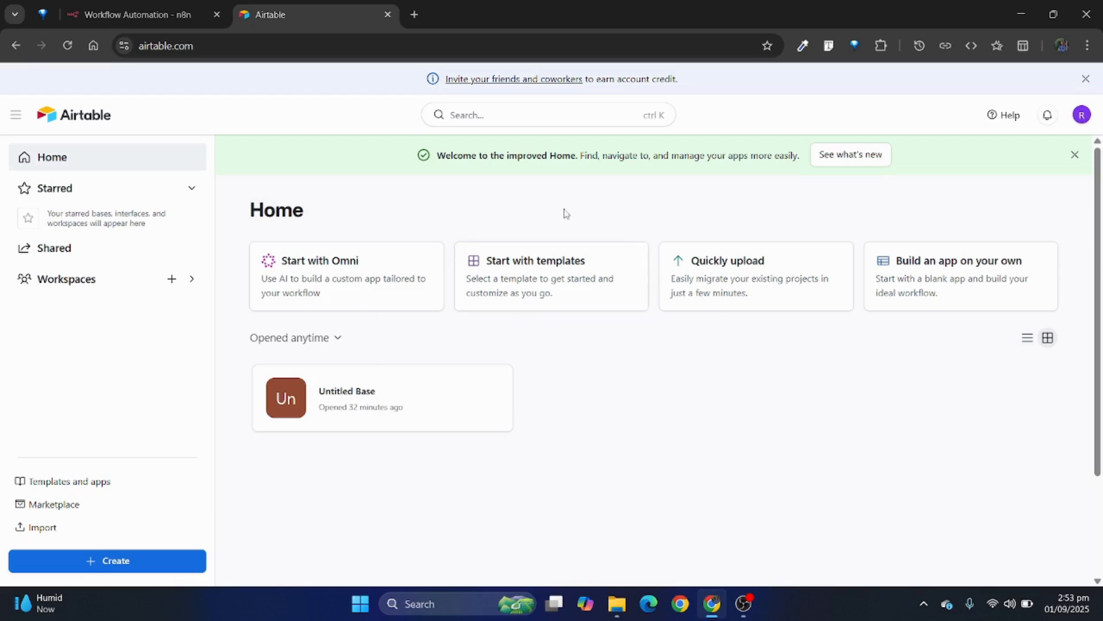
left_click(1077, 157)
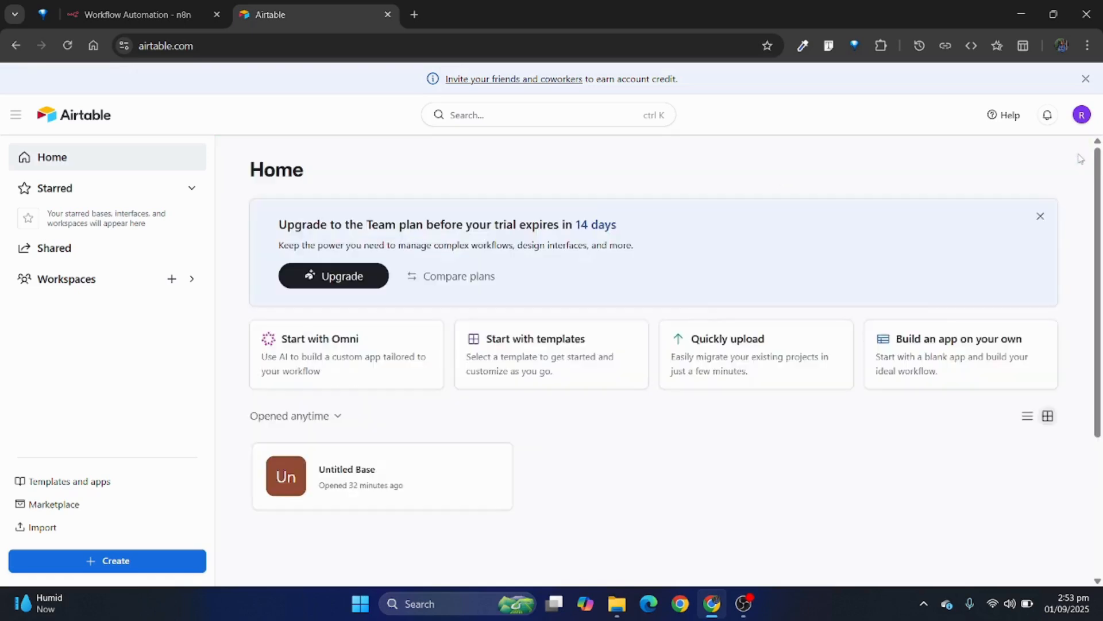
left_click(1087, 81)
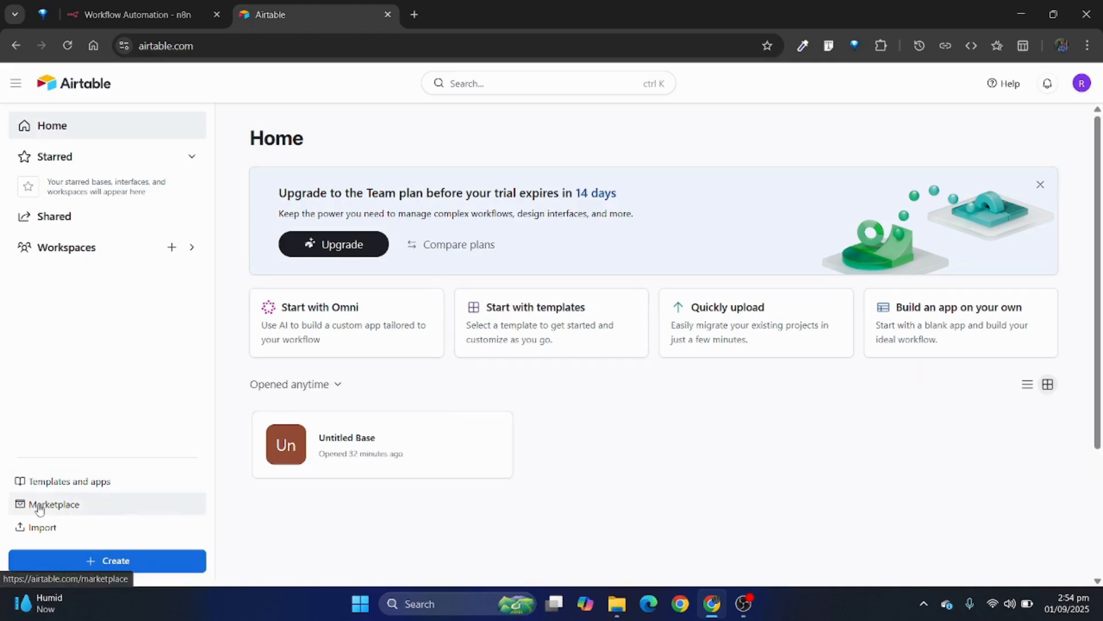
Step: Create a new blank Airtable base to build without AI and close the Omni assistant
left_click(98, 566)
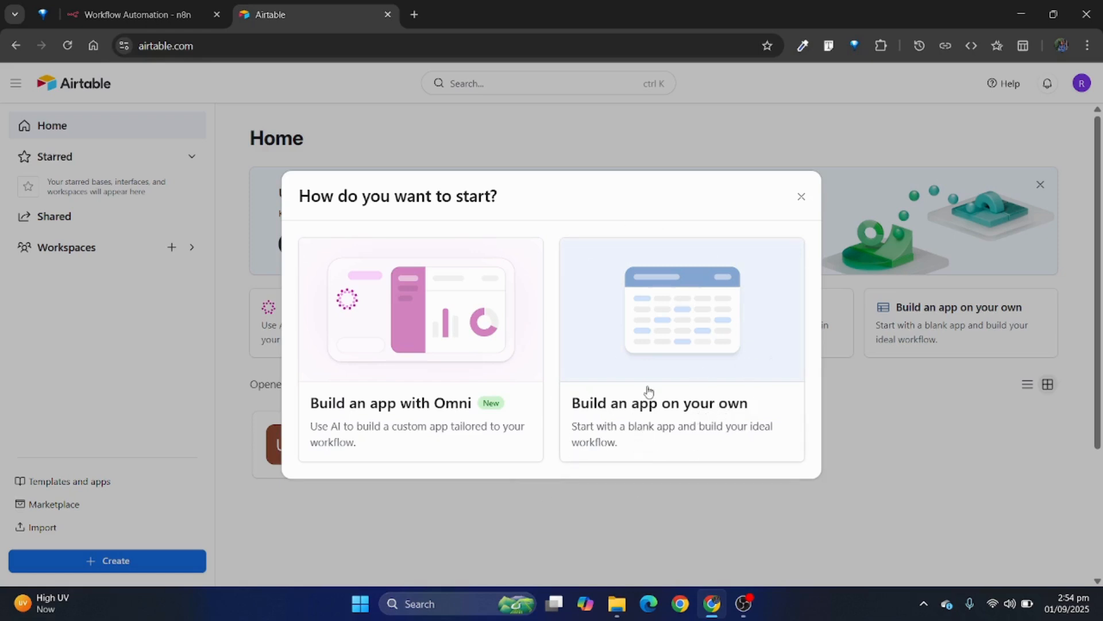
left_click(660, 371)
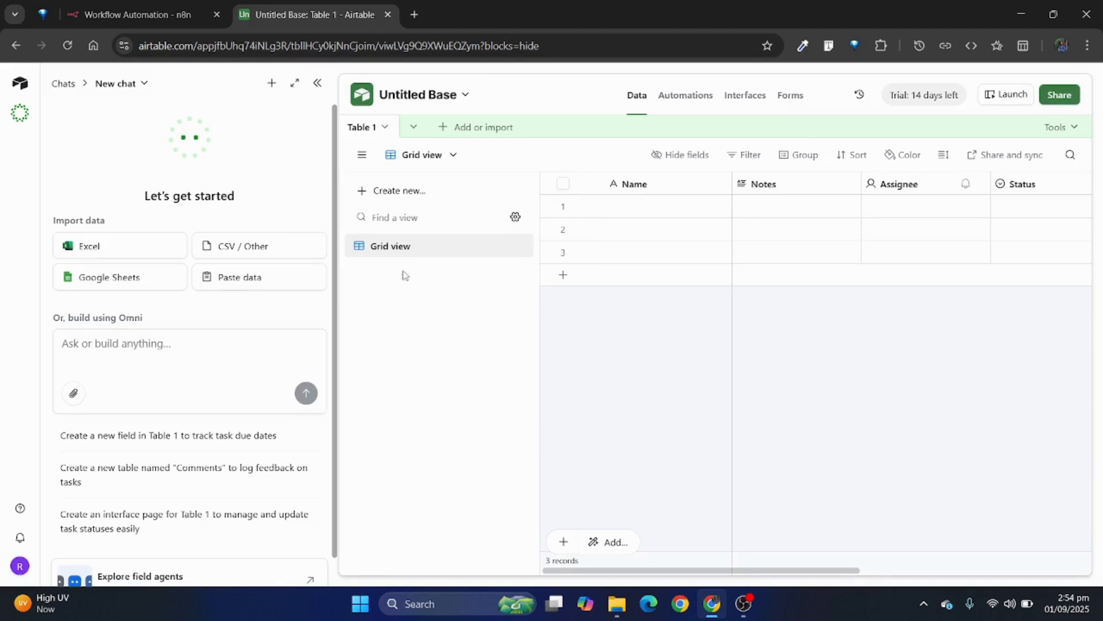
left_click(320, 84)
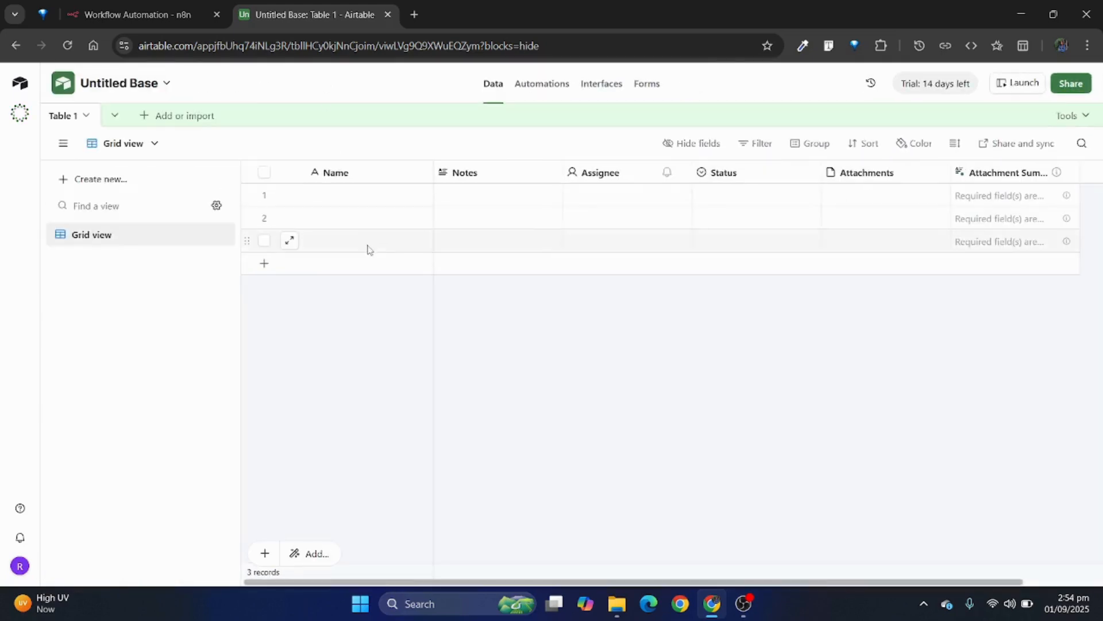
Step: Rename the untitled base to "N8N With Airtable" and close its settings
left_click(154, 85)
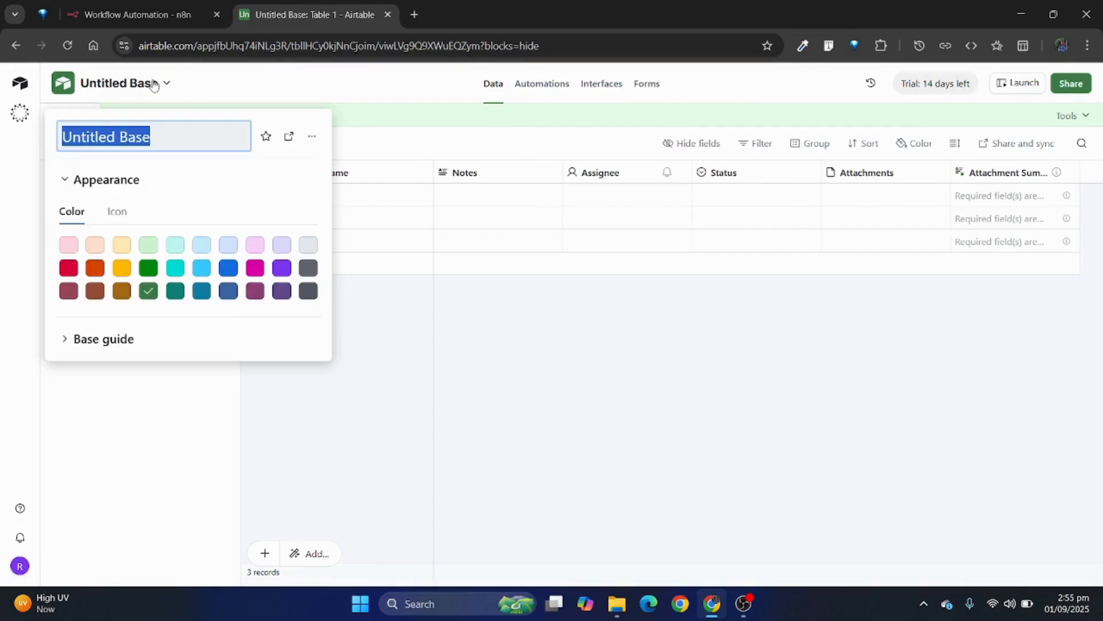
left_click(260, 84)
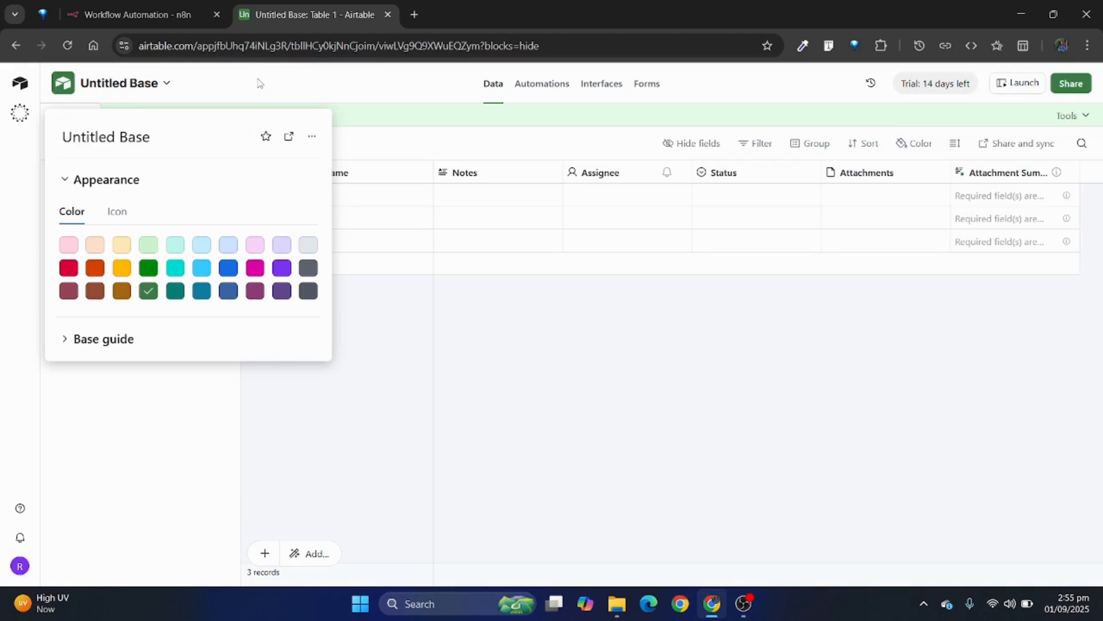
triple_click(144, 134)
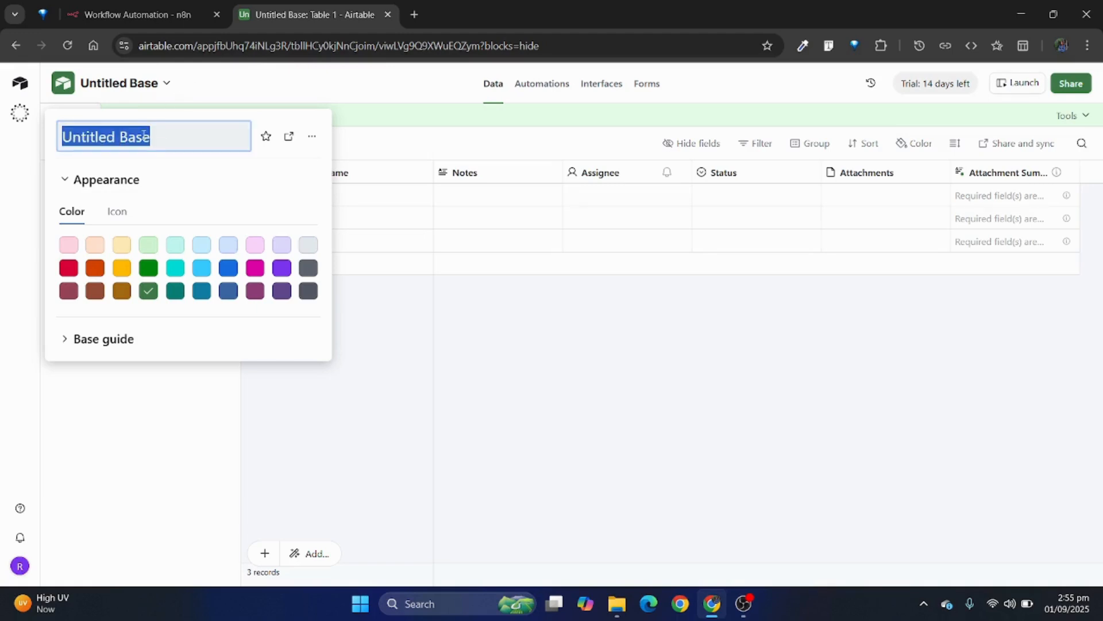
type("N8")
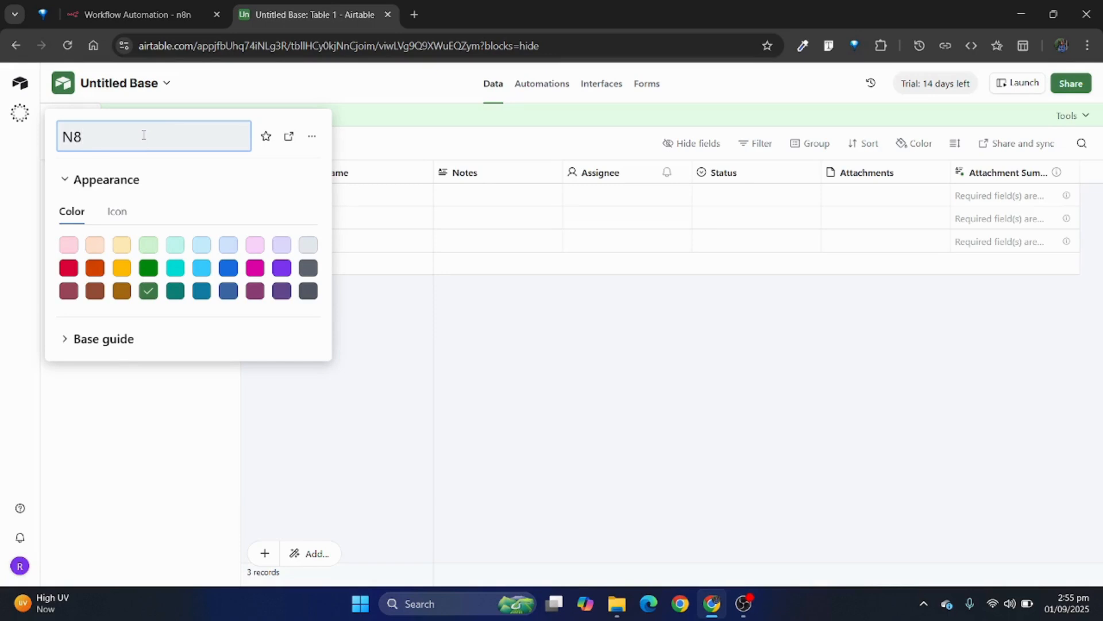
type("N With Airatb")
key("BackSpace")
type("able")
key("Return")
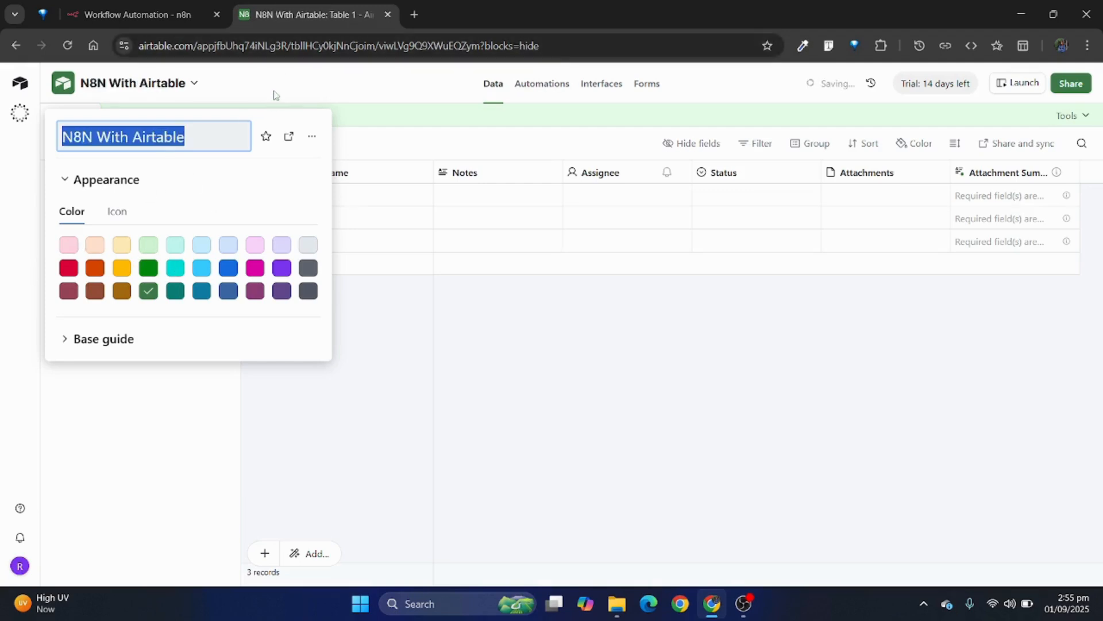
left_click(321, 87)
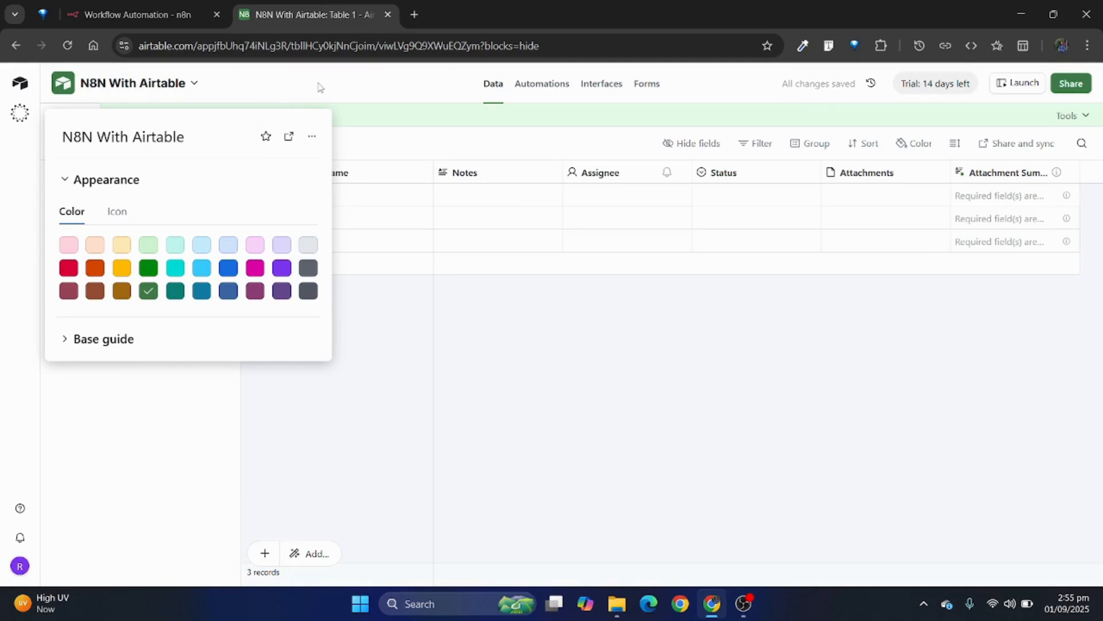
left_click(364, 120)
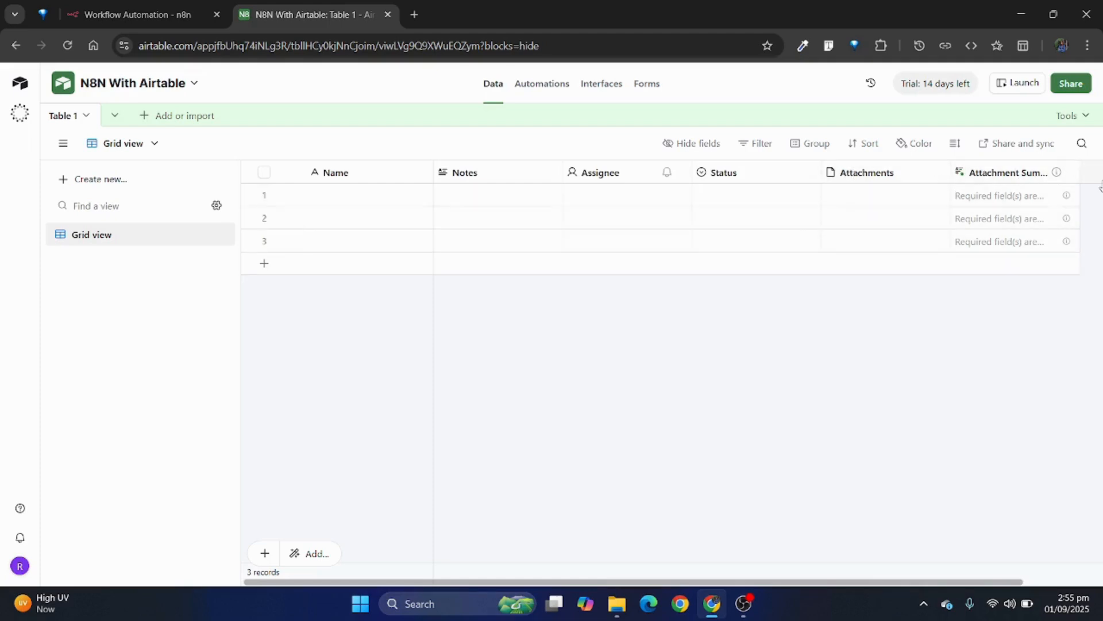
Step: Delete the attachment summary field and the Attachments field from Table 1
left_click(1068, 175)
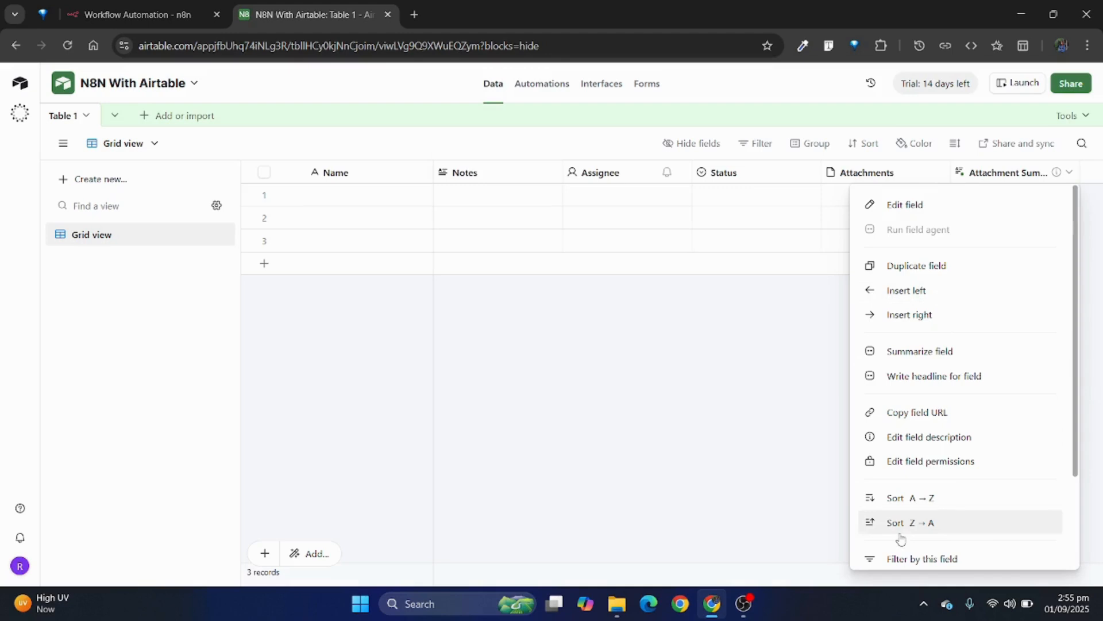
scroll(1079, 406, "down", 1)
scroll(1079, 405, "down", 2)
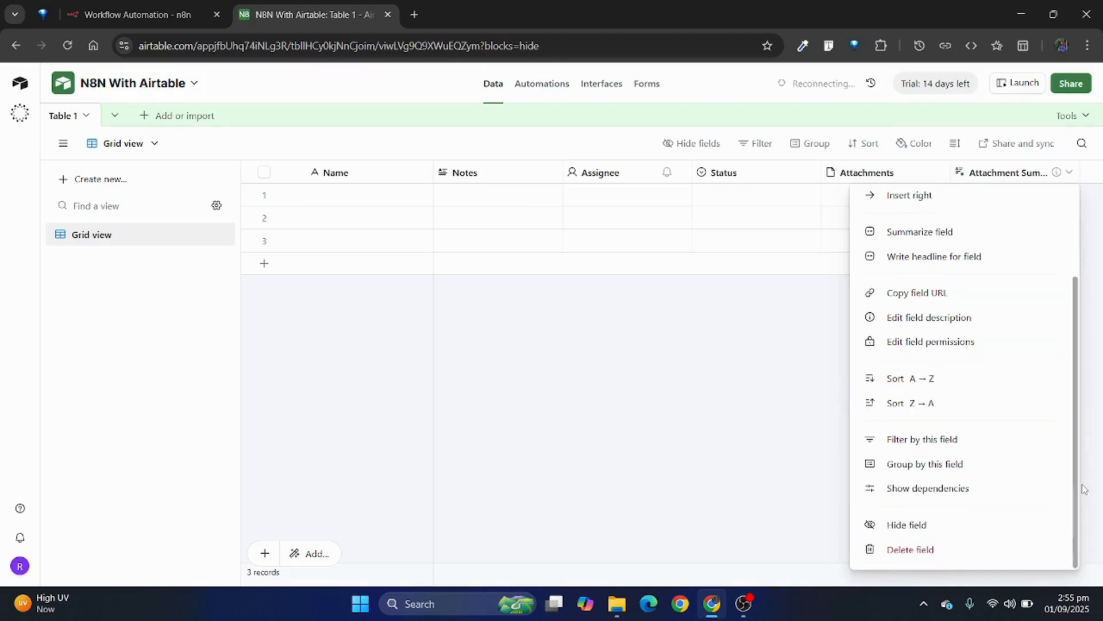
left_click(844, 559)
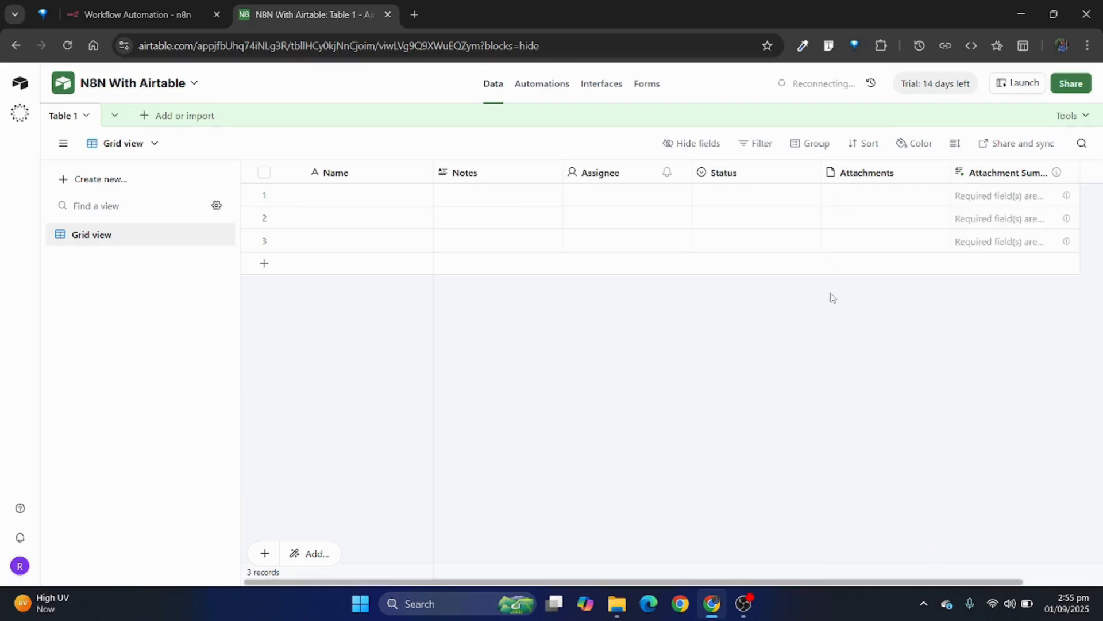
left_click(940, 173)
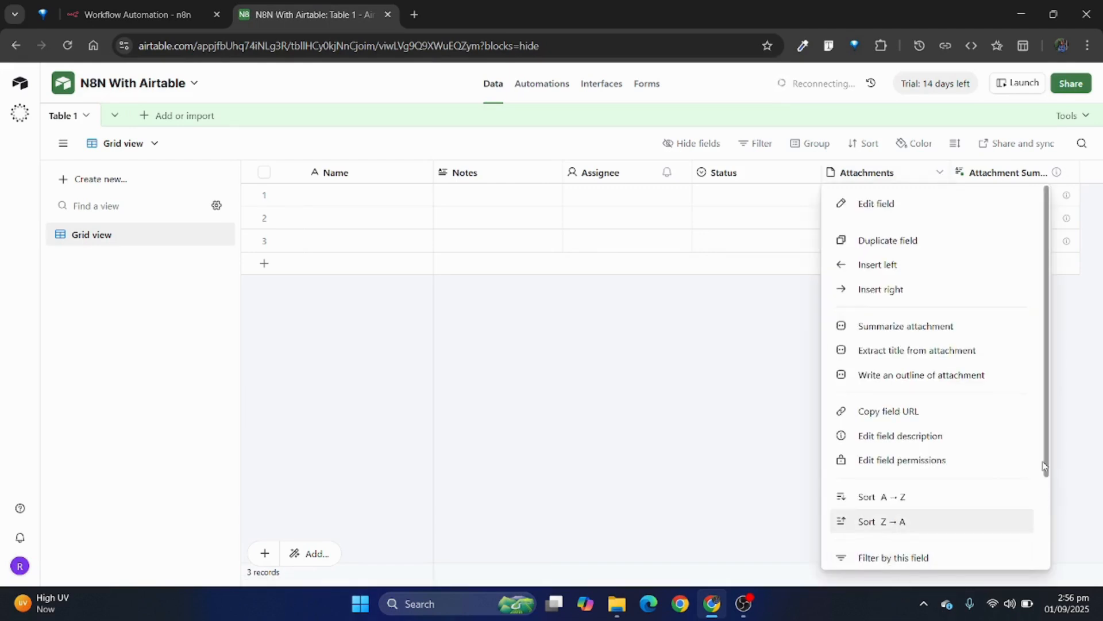
scroll(1049, 466, "down", 2)
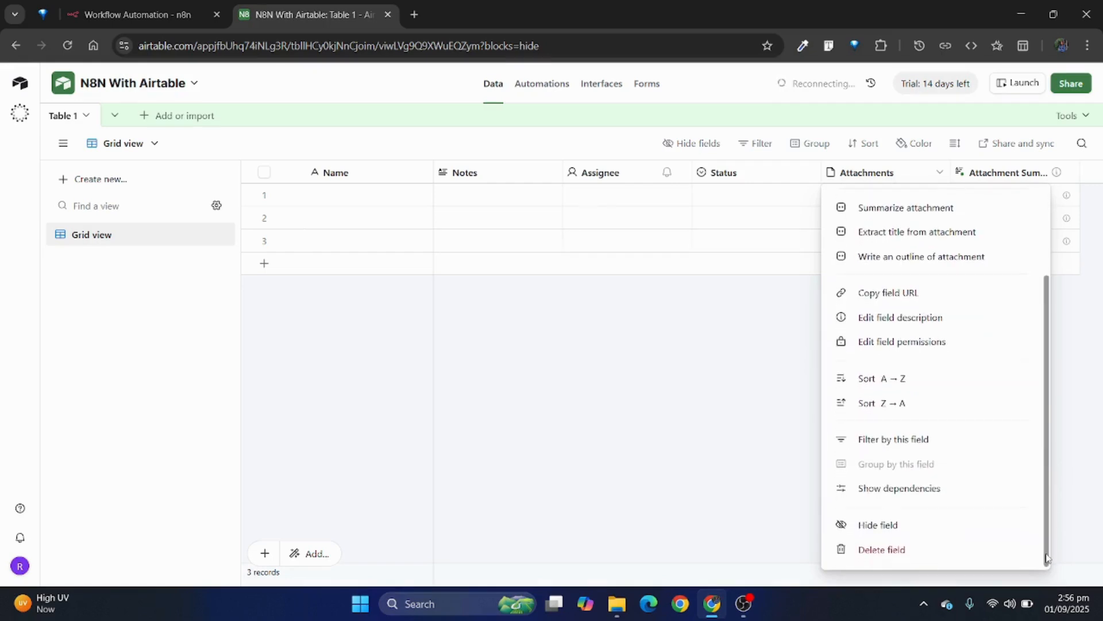
left_click(940, 548)
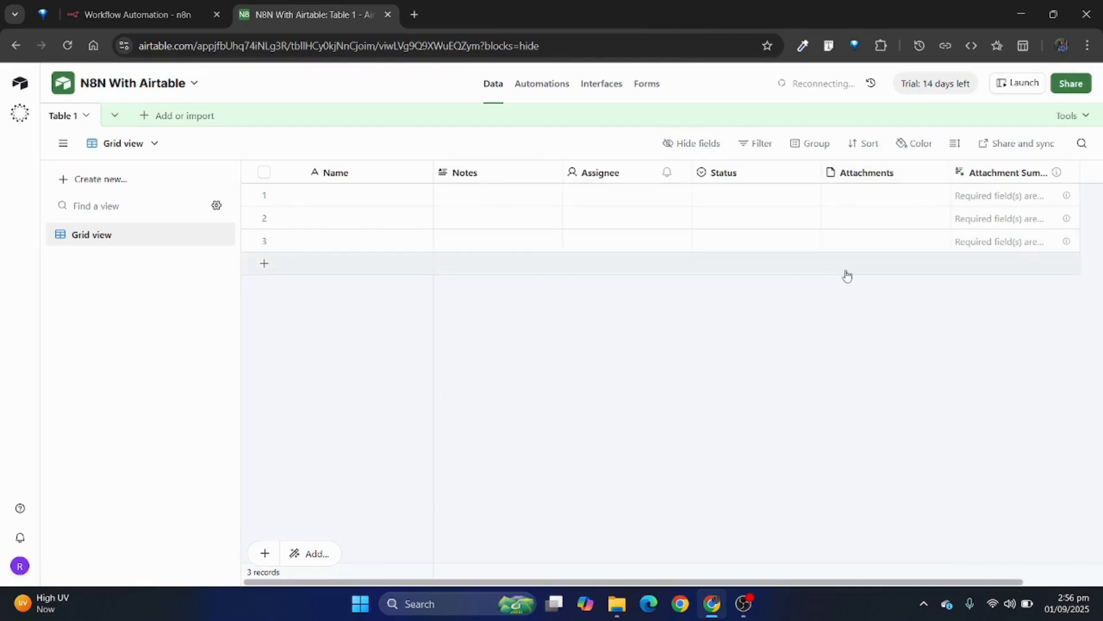
double_click(802, 87)
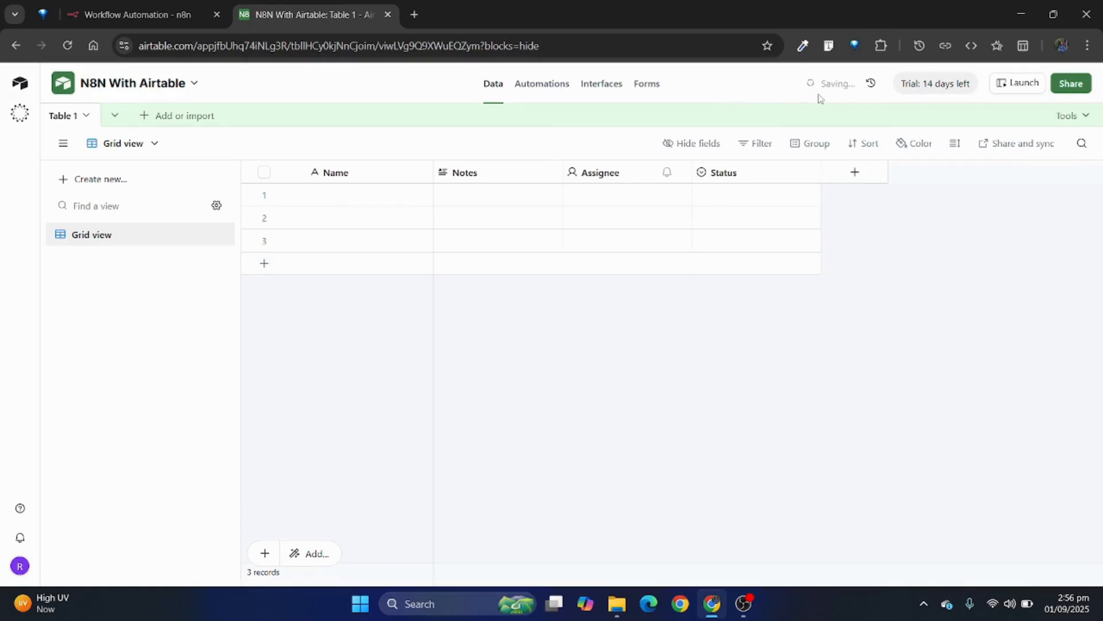
left_click_drag(818, 95, 771, 285)
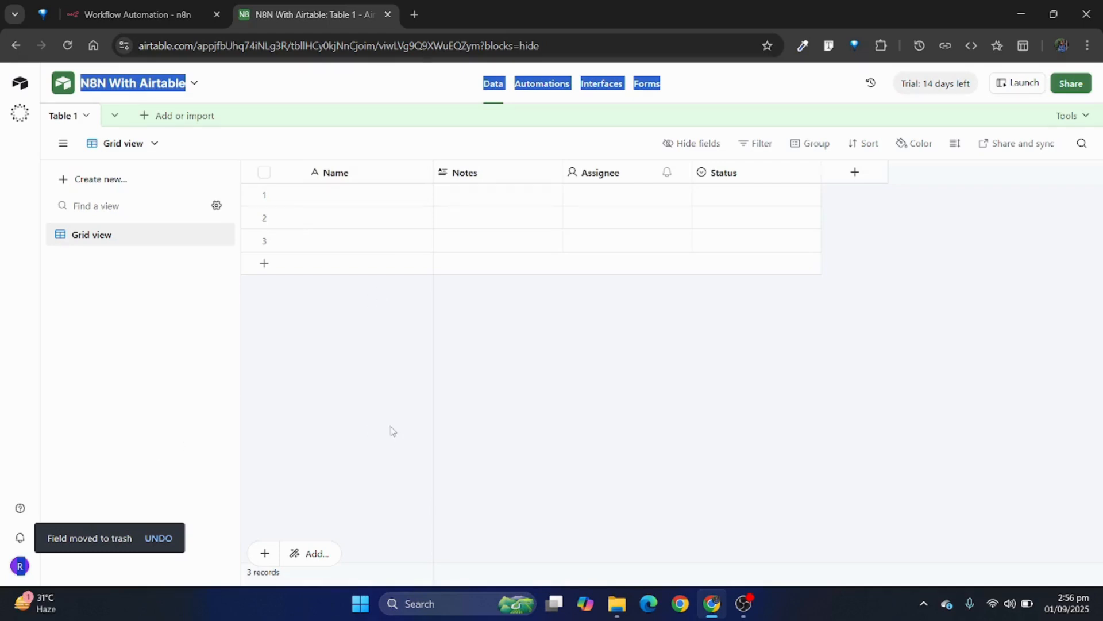
Step: Start a new personal access token in Airtable's Builder hub and name it "N8N with Airtable"
left_click(23, 568)
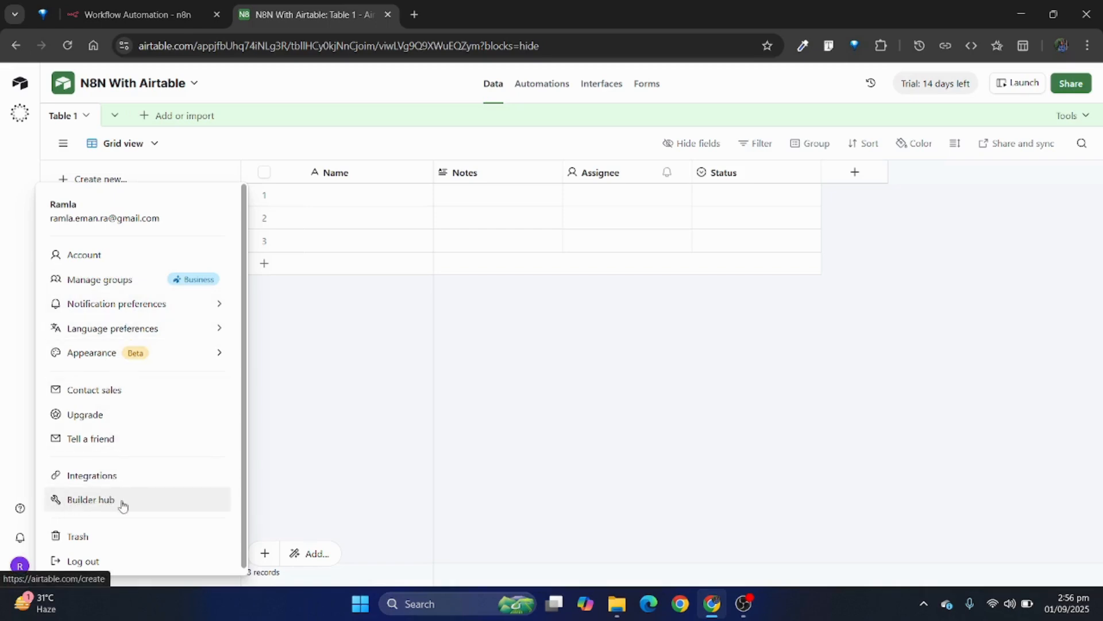
left_click(74, 503)
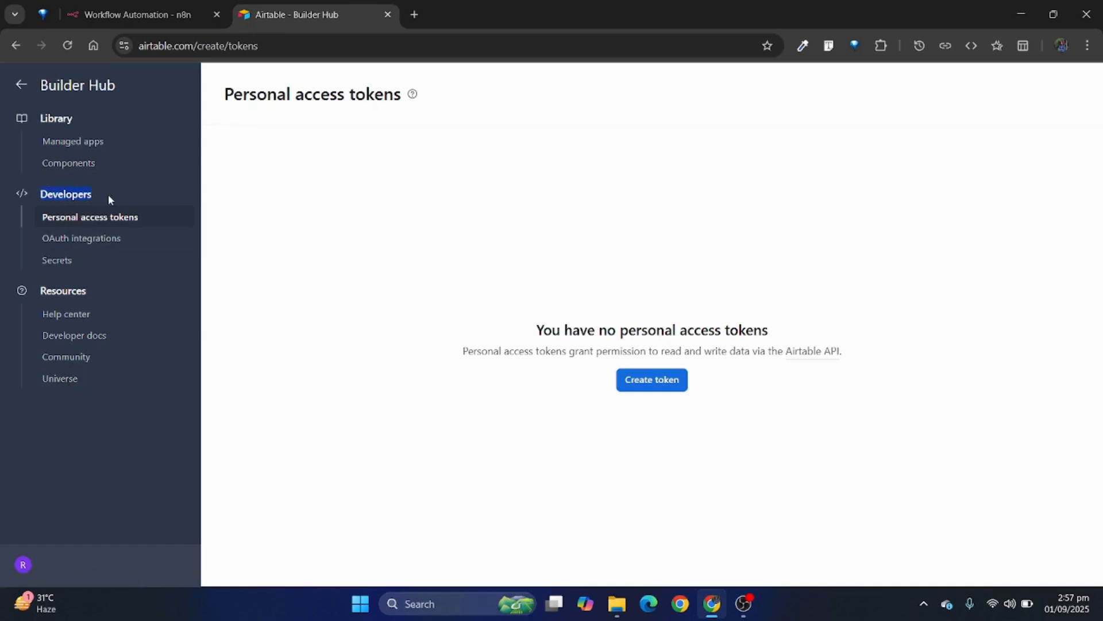
left_click(83, 217)
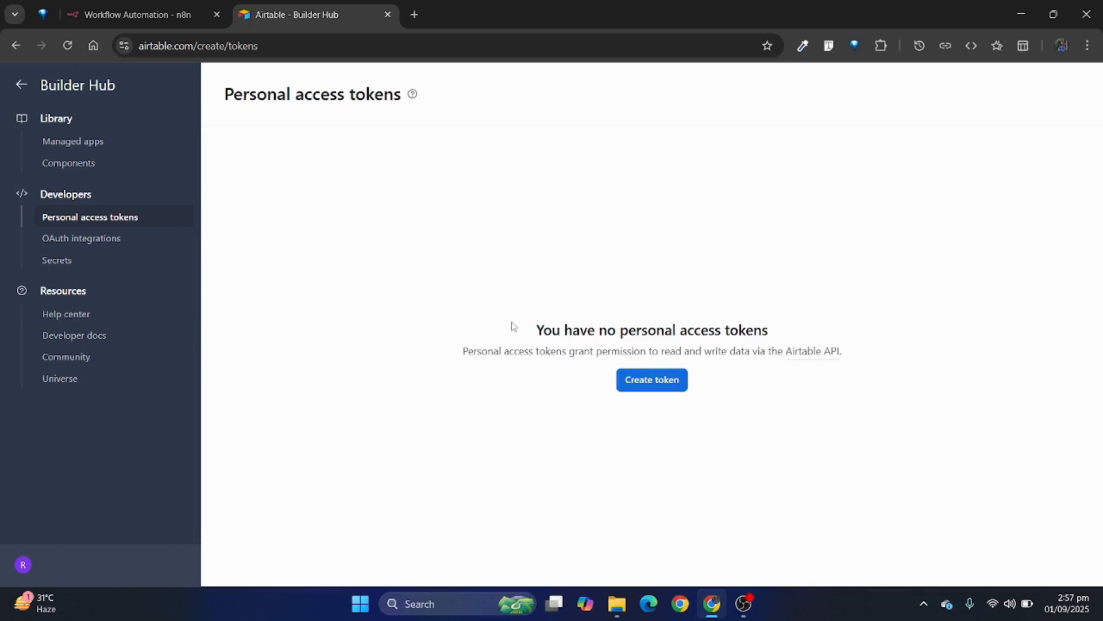
left_click(654, 386)
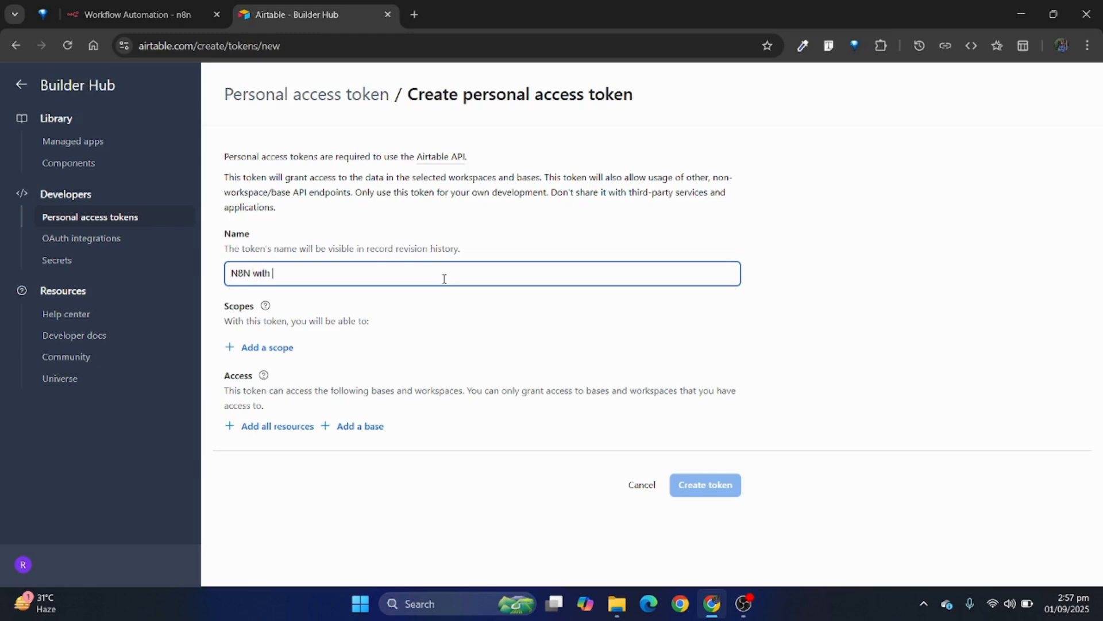
type("N8N with Airtable")
left_click_drag(224, 311, 313, 303)
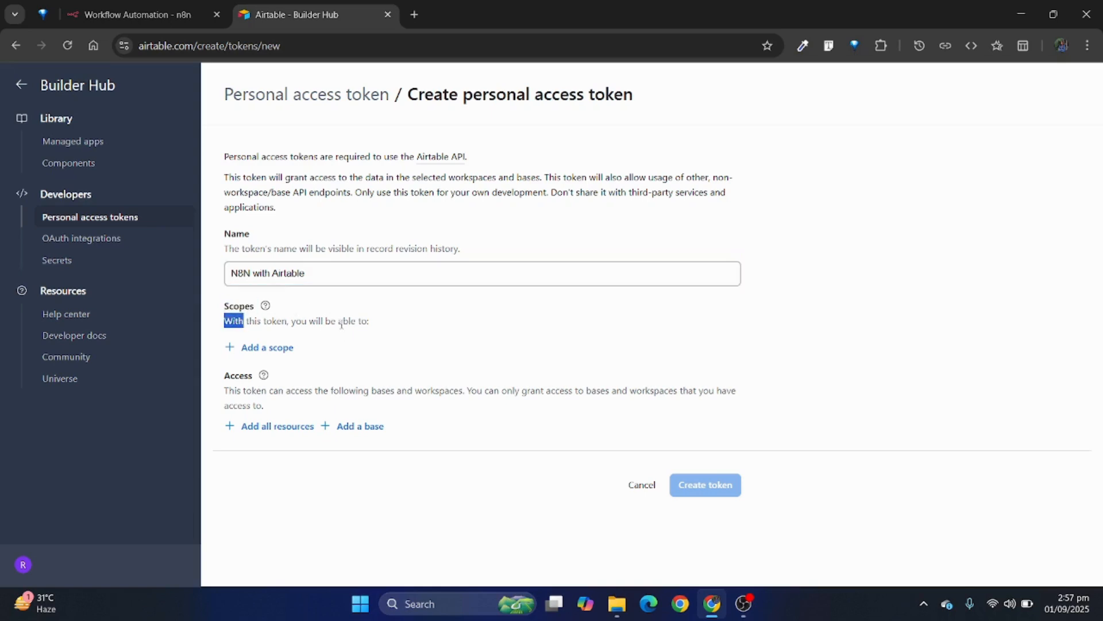
left_click(342, 324)
Step: Add the data.records:read and data.records:write scopes to the token
left_click(284, 356)
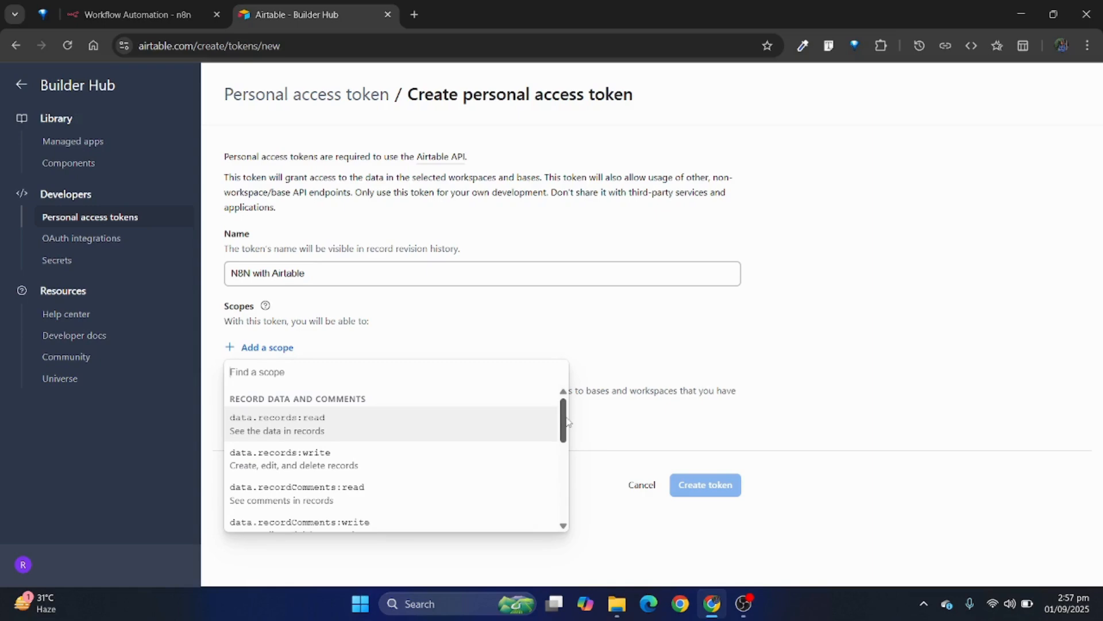
mouse_move(566, 421)
left_mouse_down()
mouse_move(566, 436)
mouse_move(570, 415)
left_mouse_up()
left_click(337, 425)
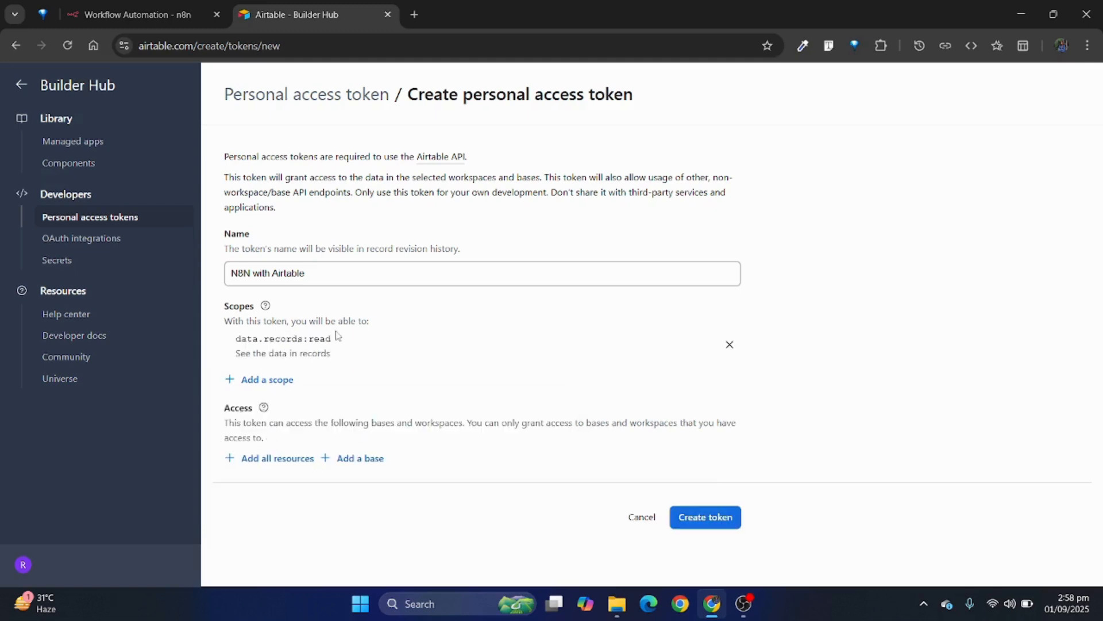
left_click(270, 381)
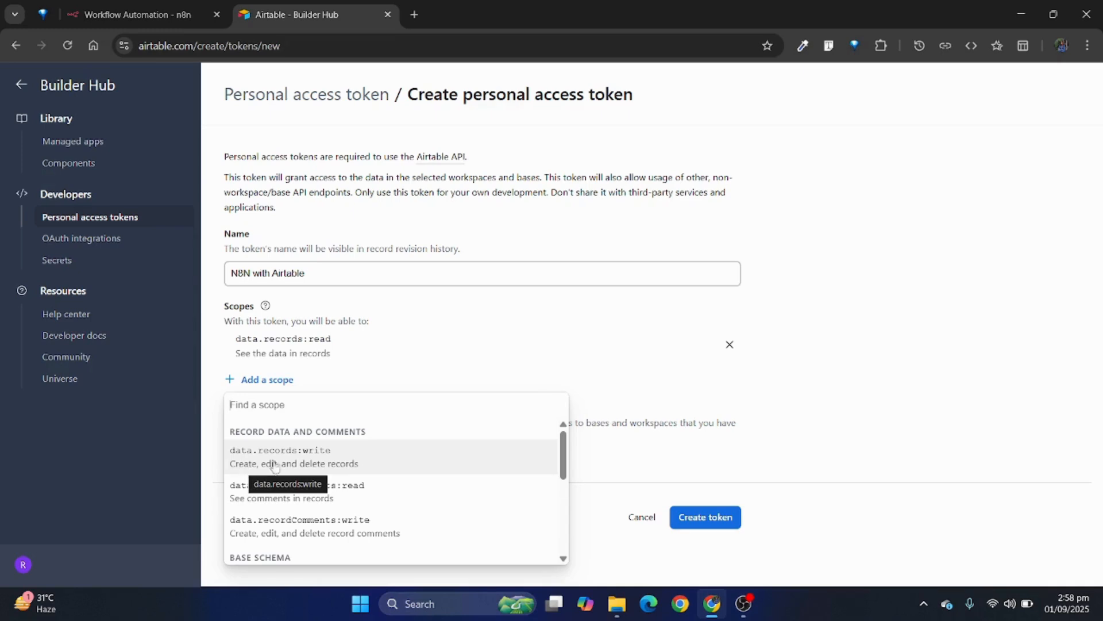
left_click(243, 468)
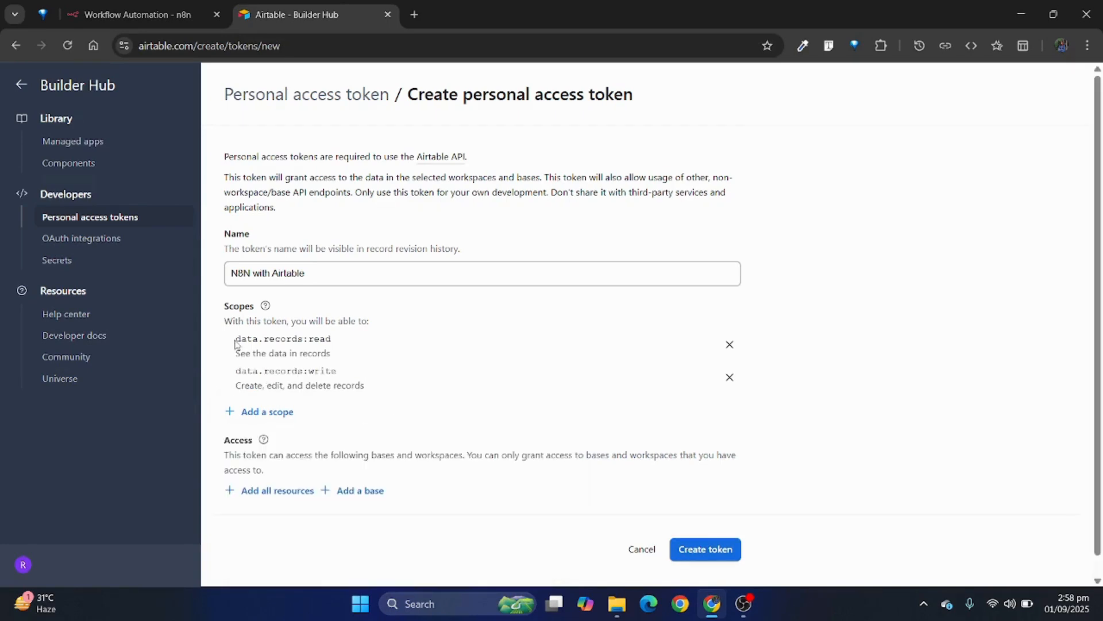
double_click(266, 338)
left_click_drag(275, 339, 264, 325)
Step: Add the schema.bases:read and schema.bases:write scopes to the token
left_click(257, 412)
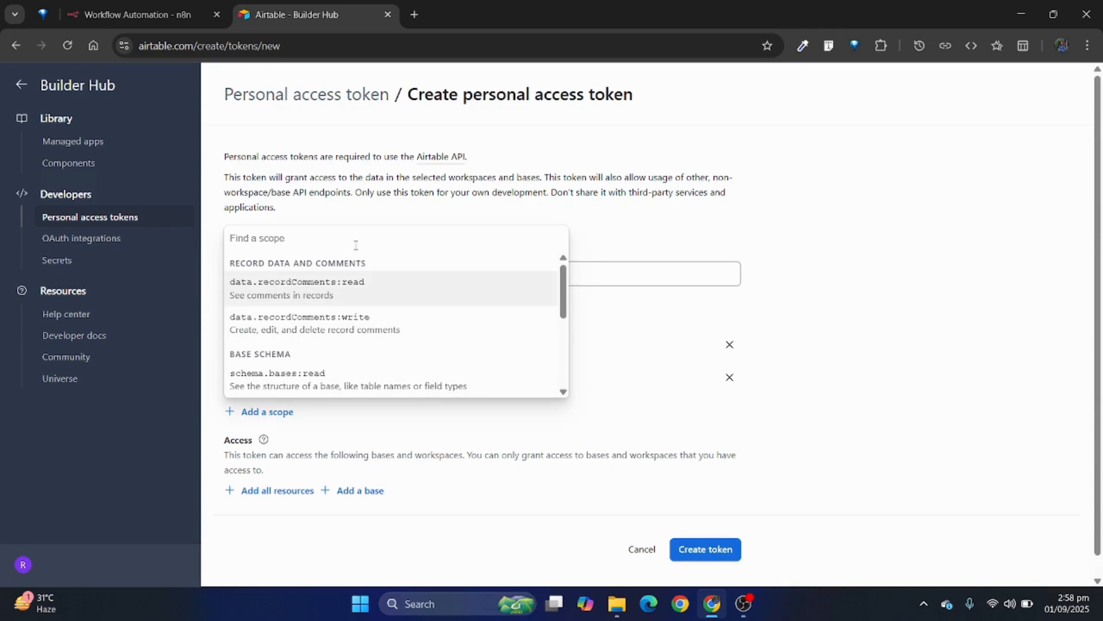
type("schem")
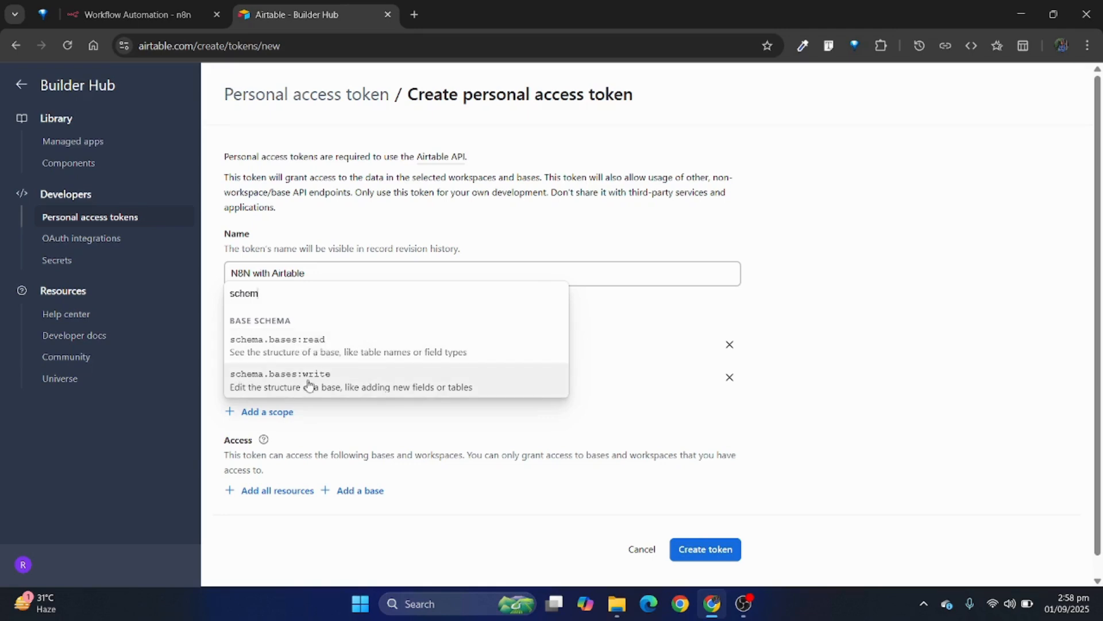
left_click(353, 354)
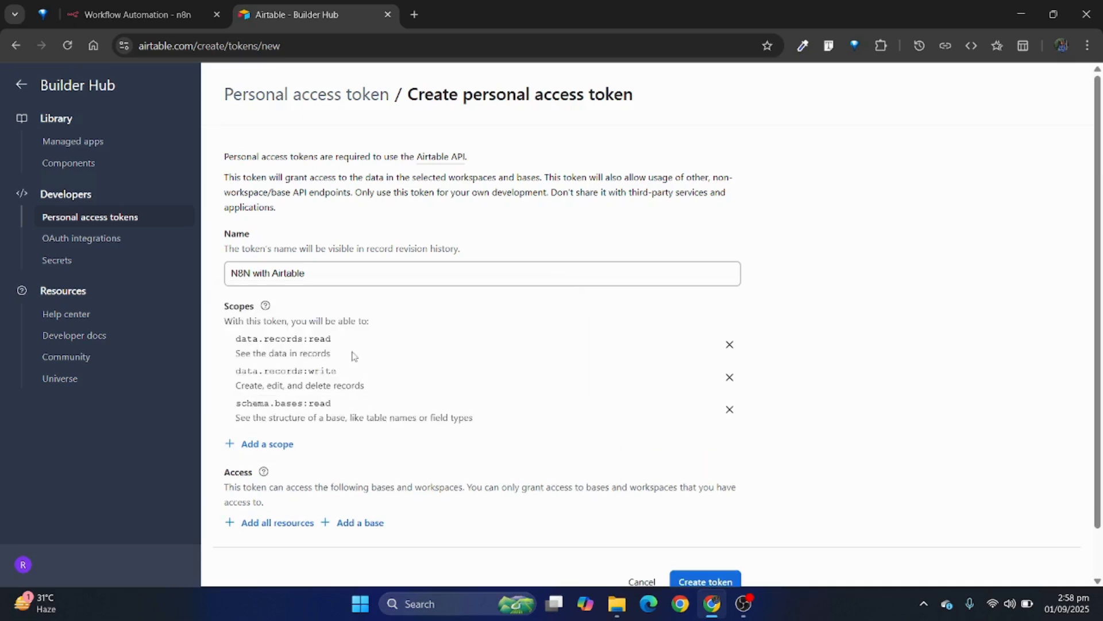
left_click(280, 443)
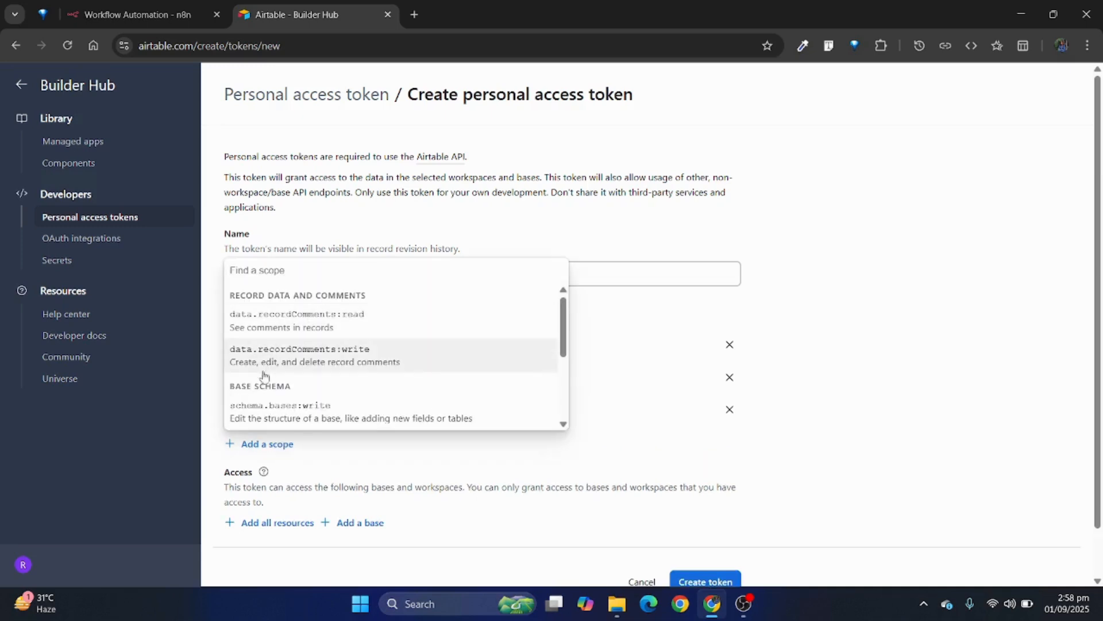
left_click(250, 414)
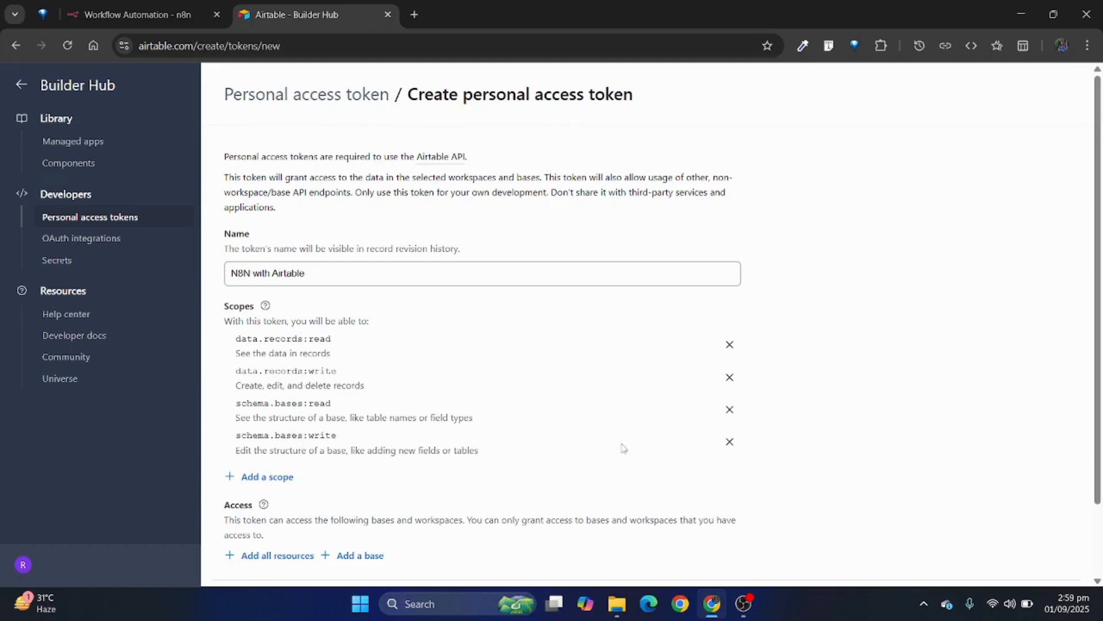
Step: Grant the token access to the "N8N With Airtable" base and create it
scroll(888, 488, "down", 2)
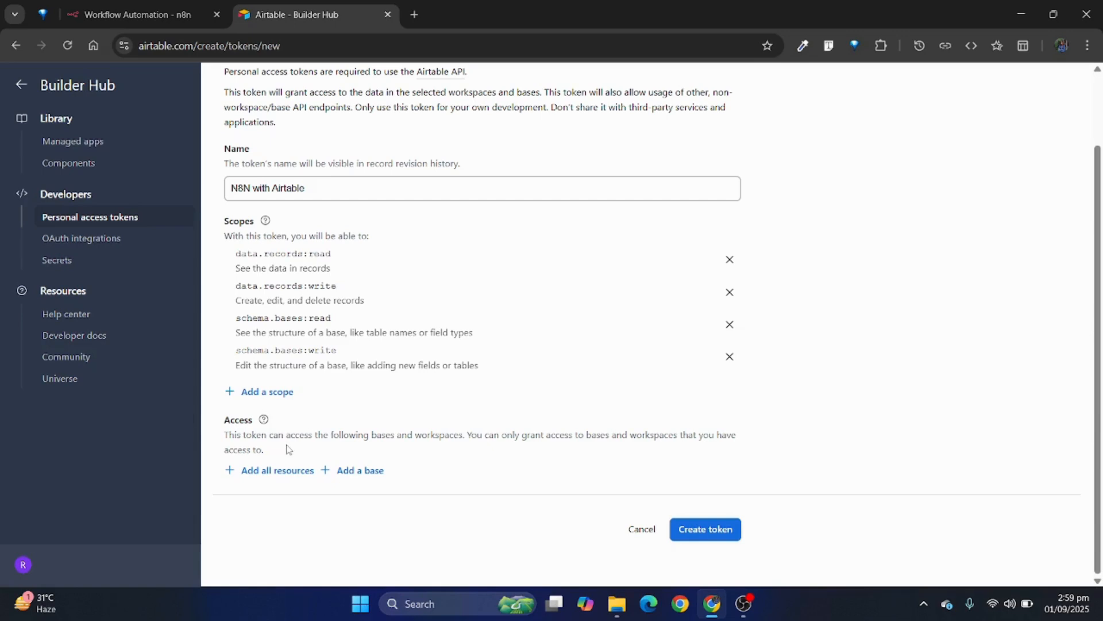
left_click(374, 471)
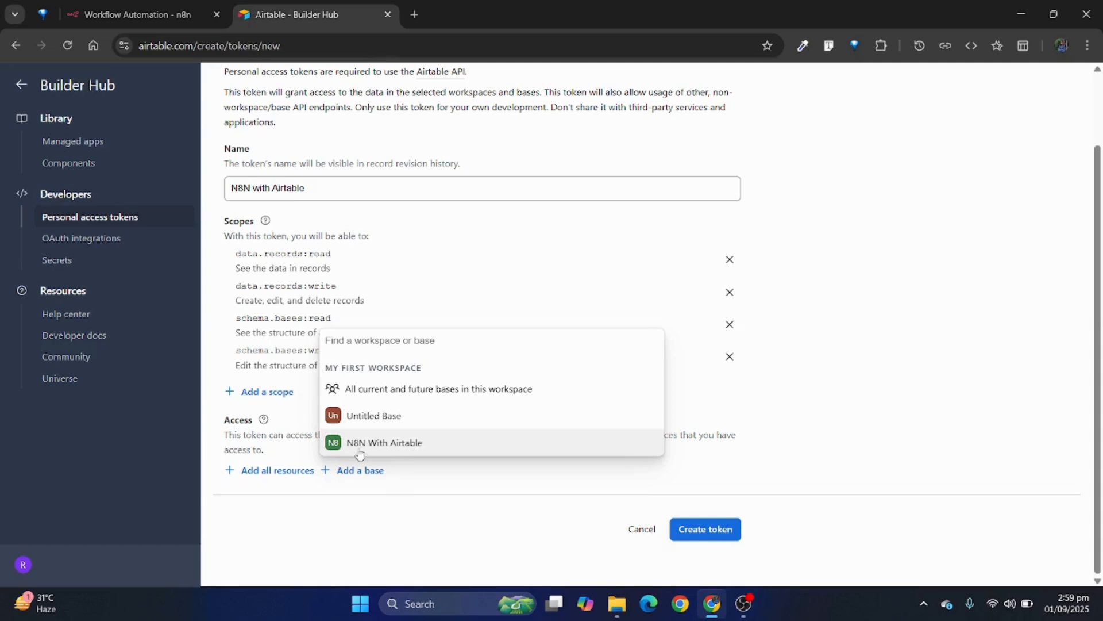
left_click(390, 442)
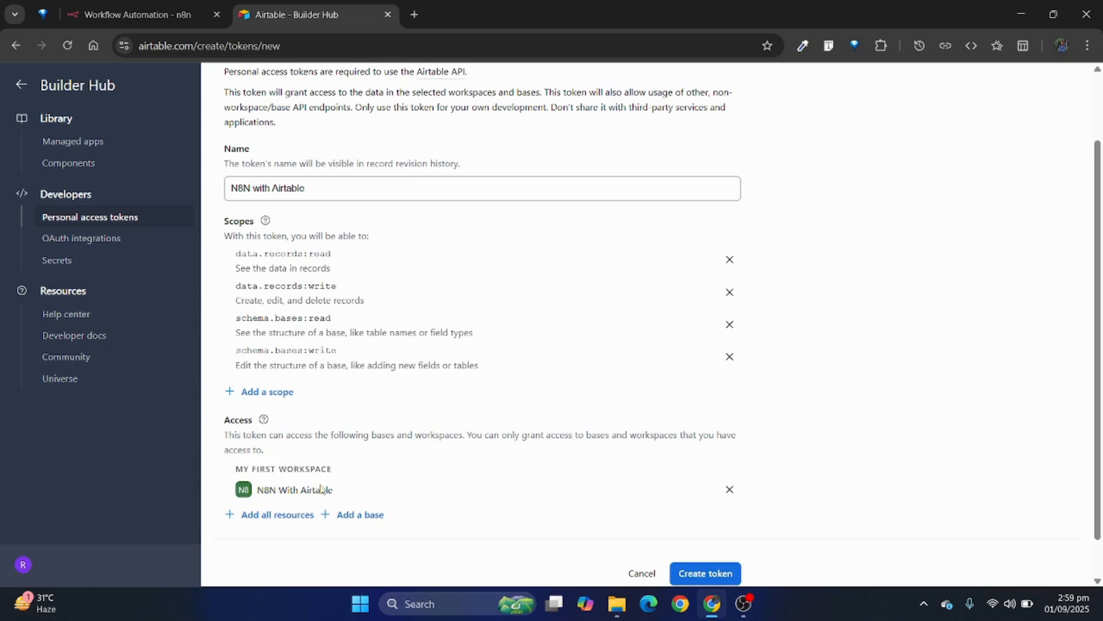
scroll(911, 480, "down", 1)
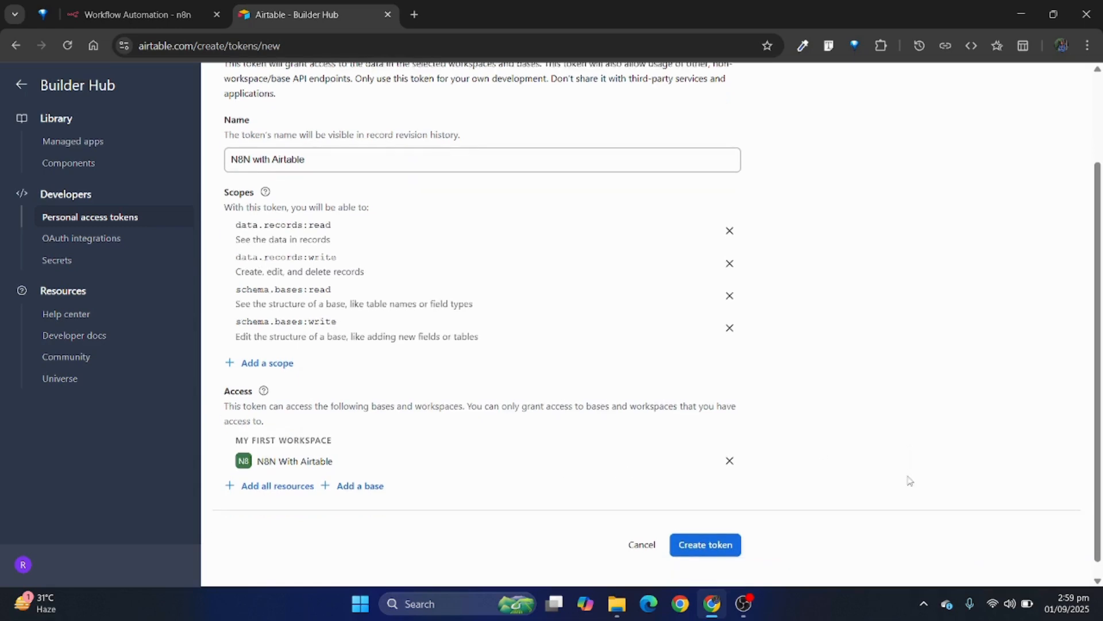
left_click(716, 525)
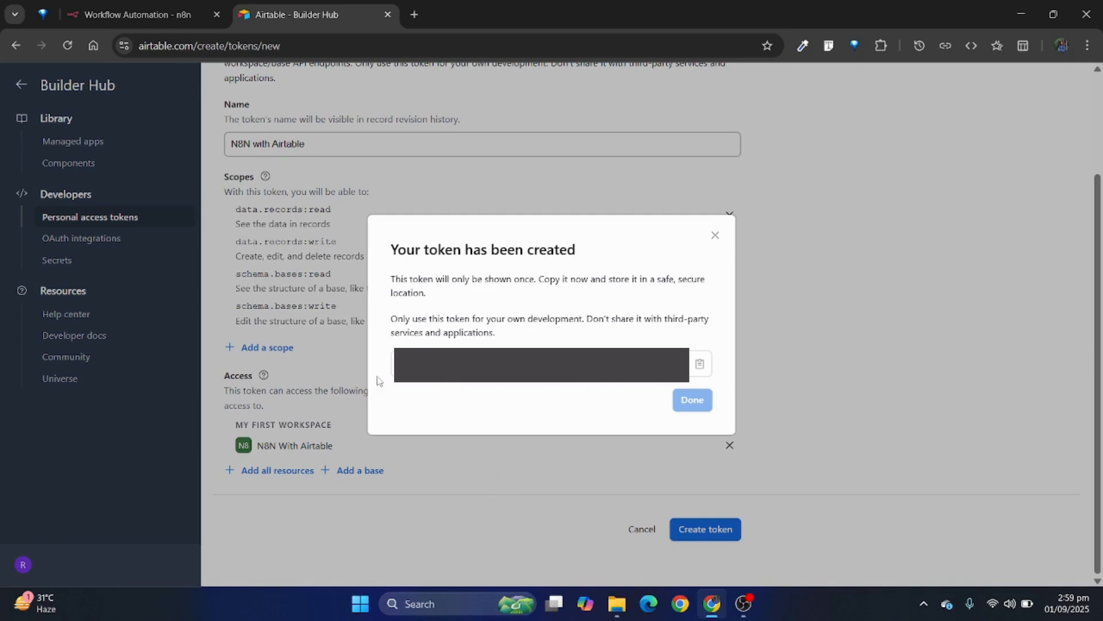
Step: Copy the new access token and paste it into the Access Token field of the Airtable credential in n8n
left_click(698, 365)
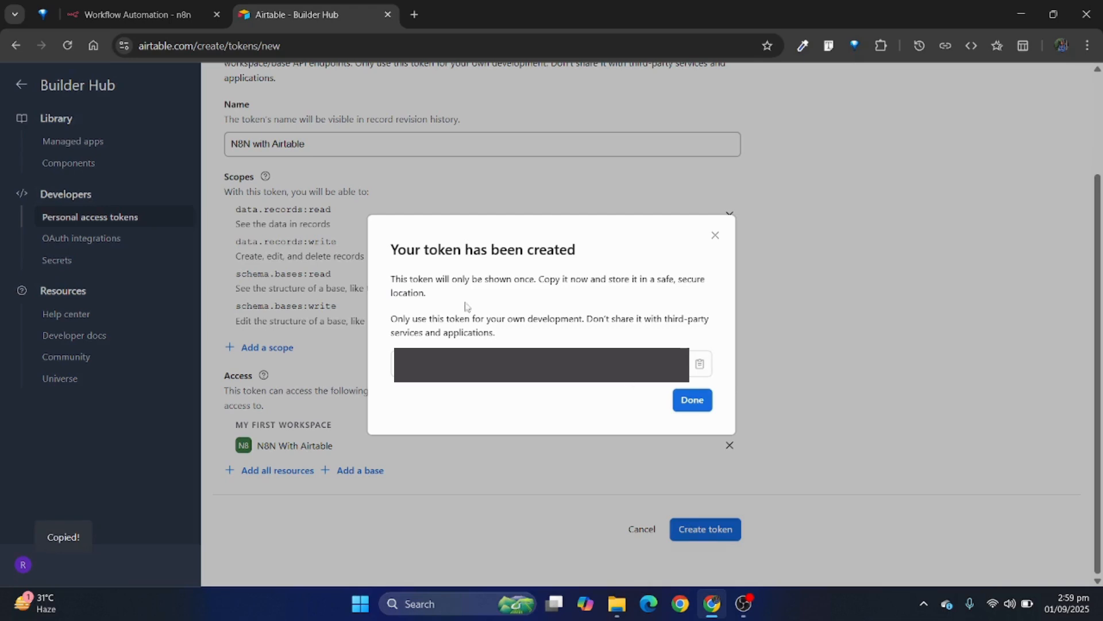
left_click(100, 14)
left_click(352, 358)
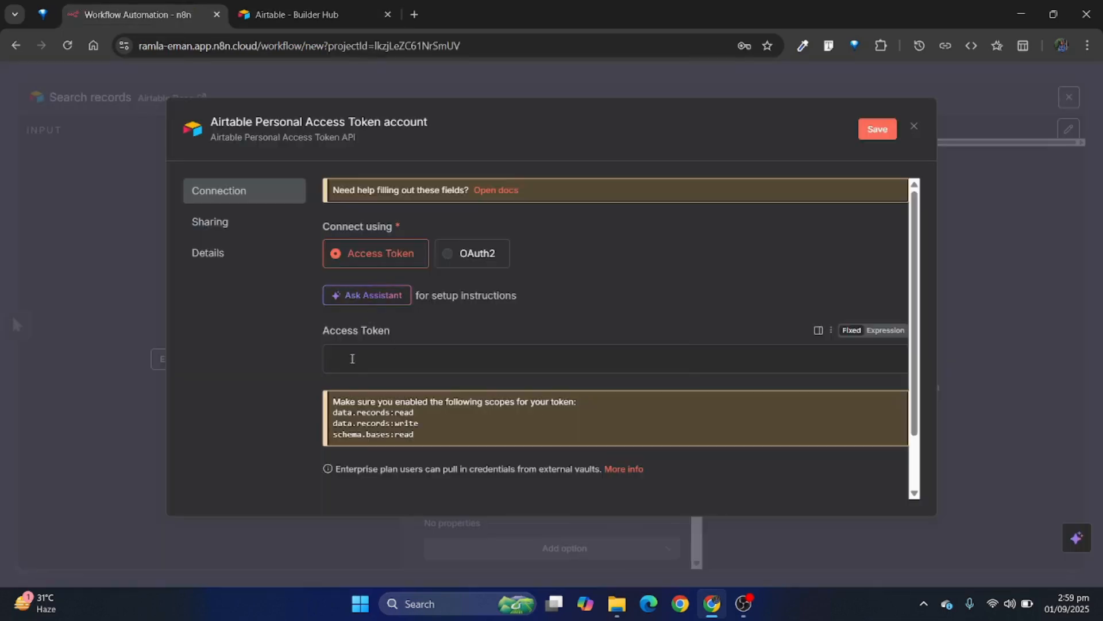
key("ctrl+v")
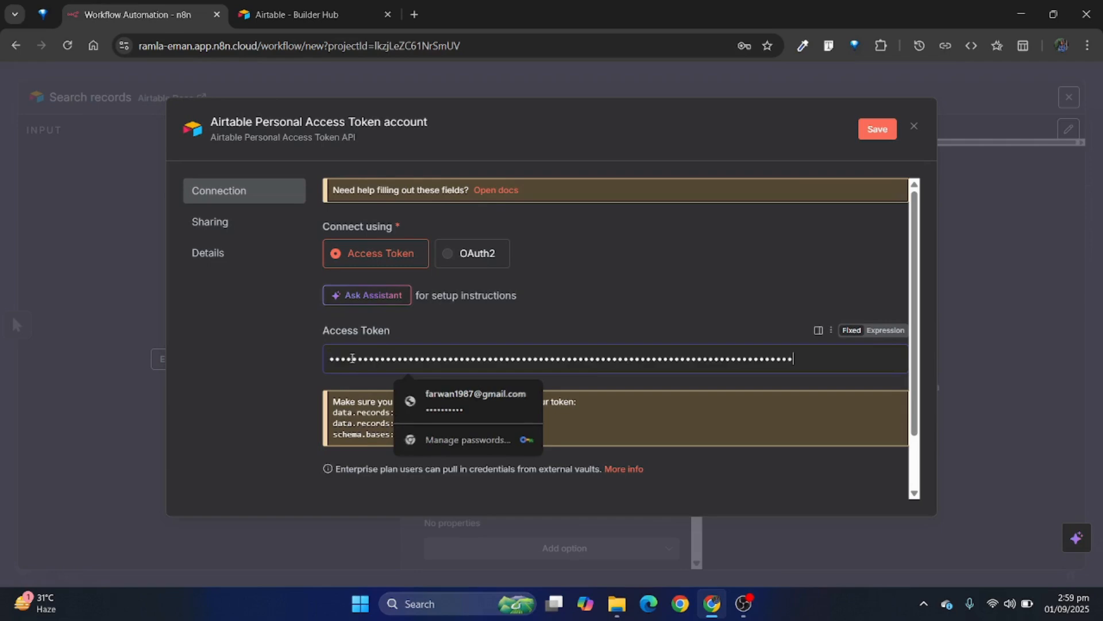
left_click(652, 327)
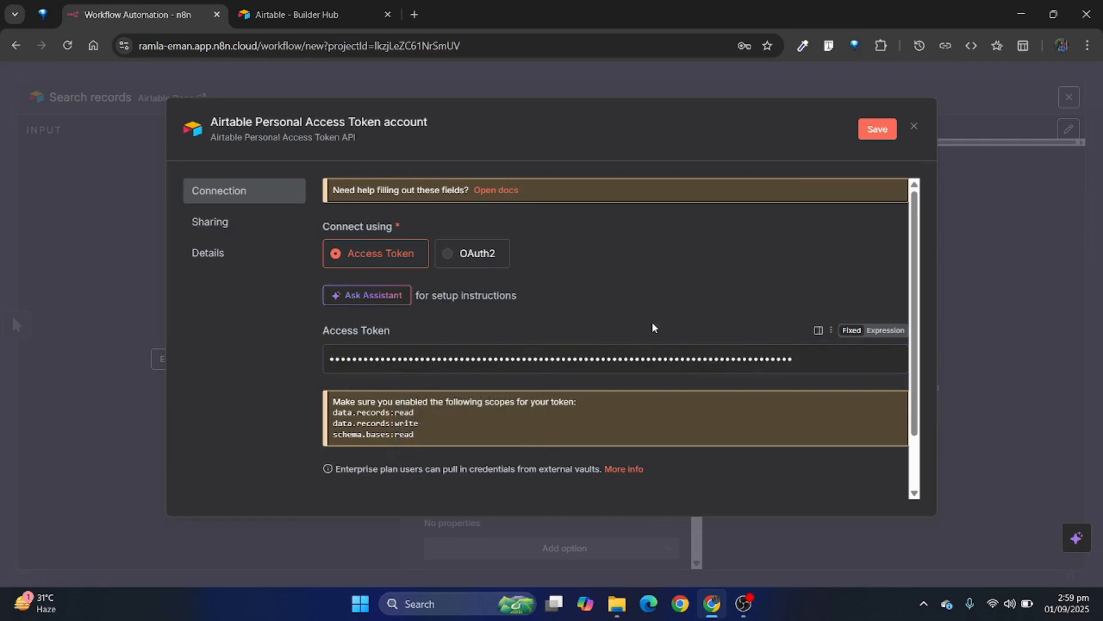
Step: Save the Airtable credential and close it, declining the browser's offer to update the saved password
left_click(871, 134)
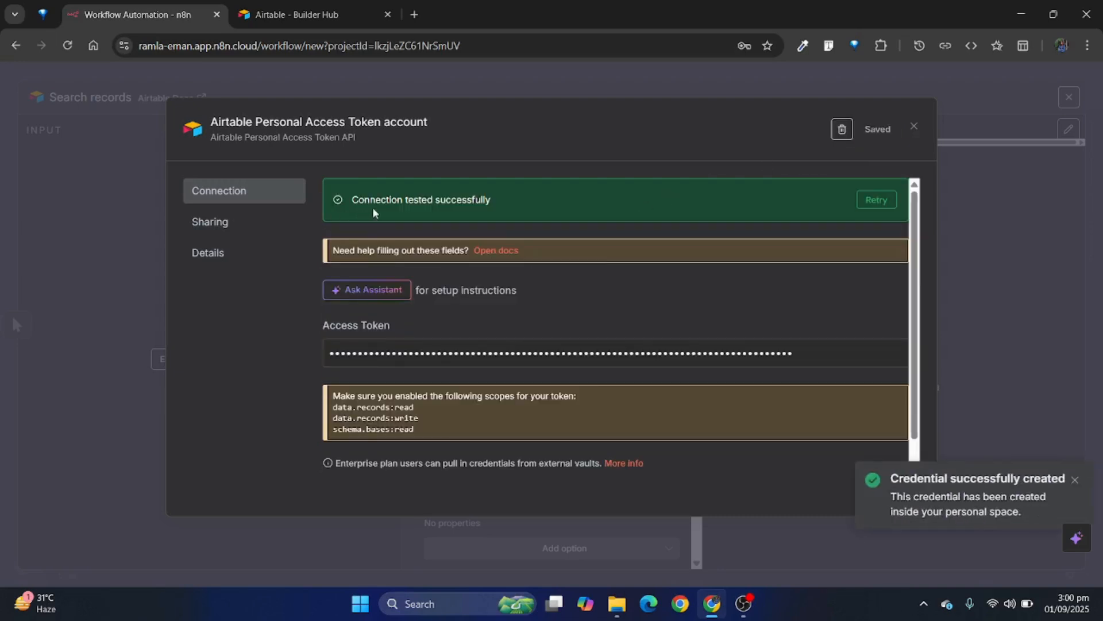
double_click(473, 199)
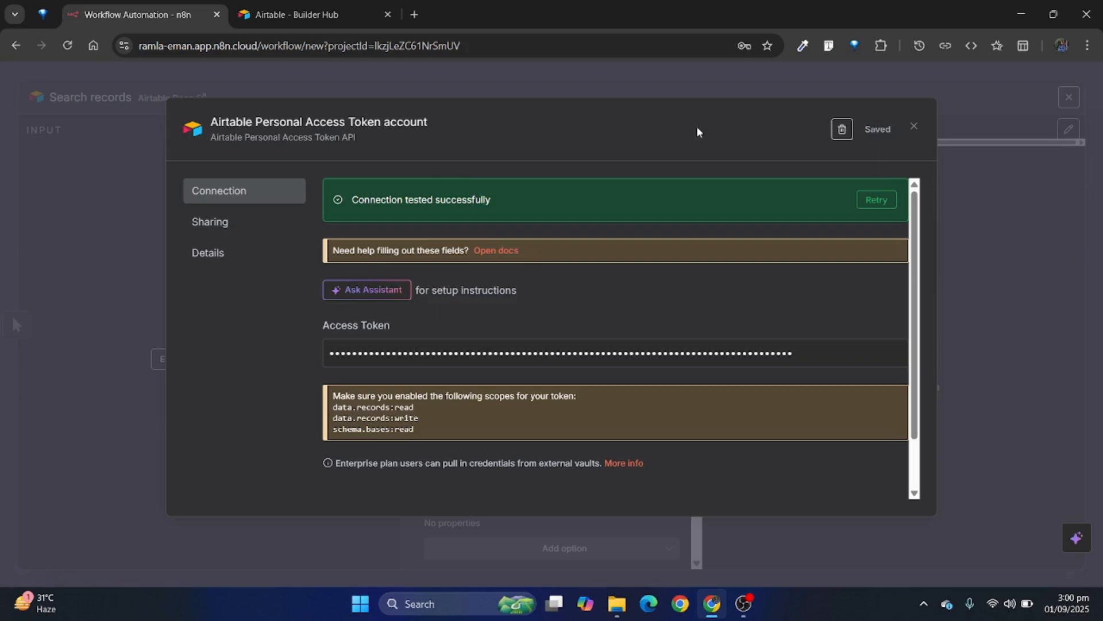
left_click(913, 127)
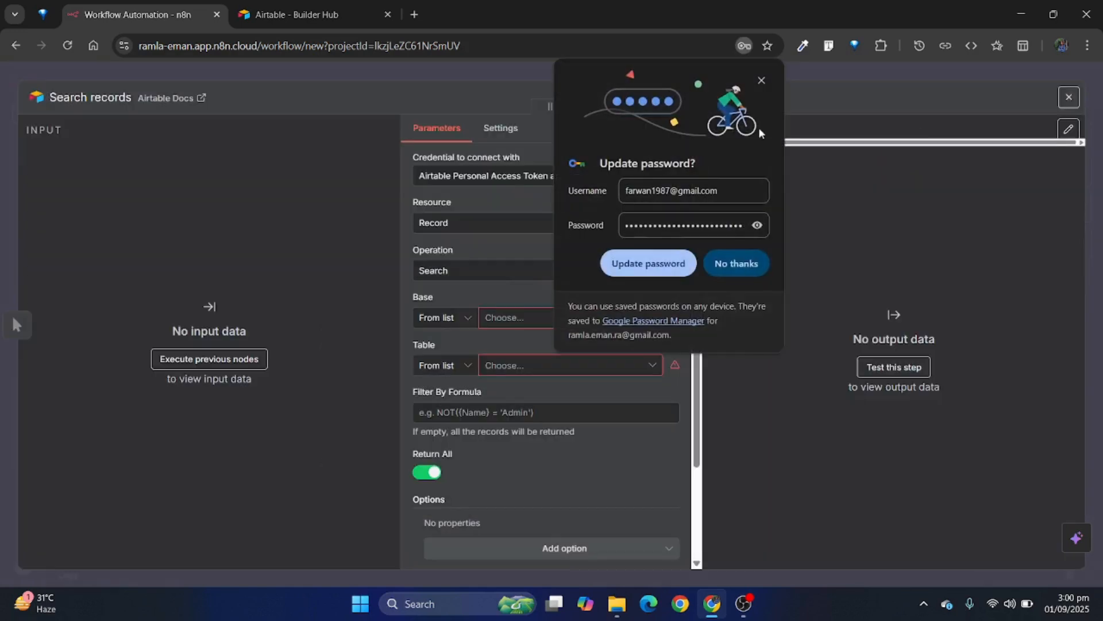
left_click(733, 262)
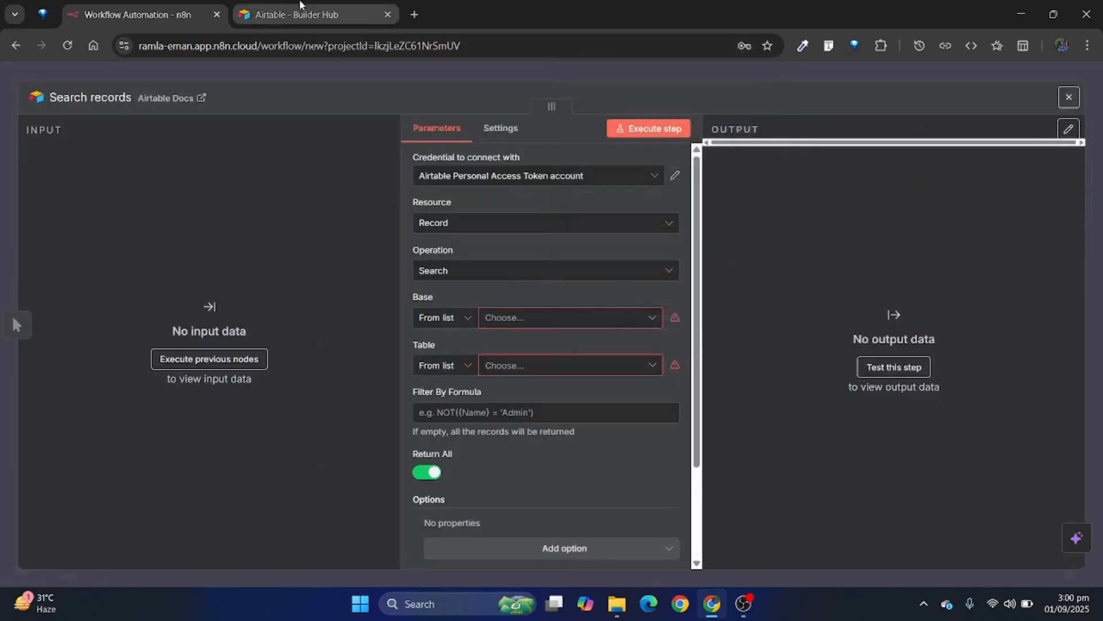
Step: Dismiss the created-token dialog in Airtable and open the "N8N With Airtable" base from the usage settings of My First Workspace
left_click(296, 14)
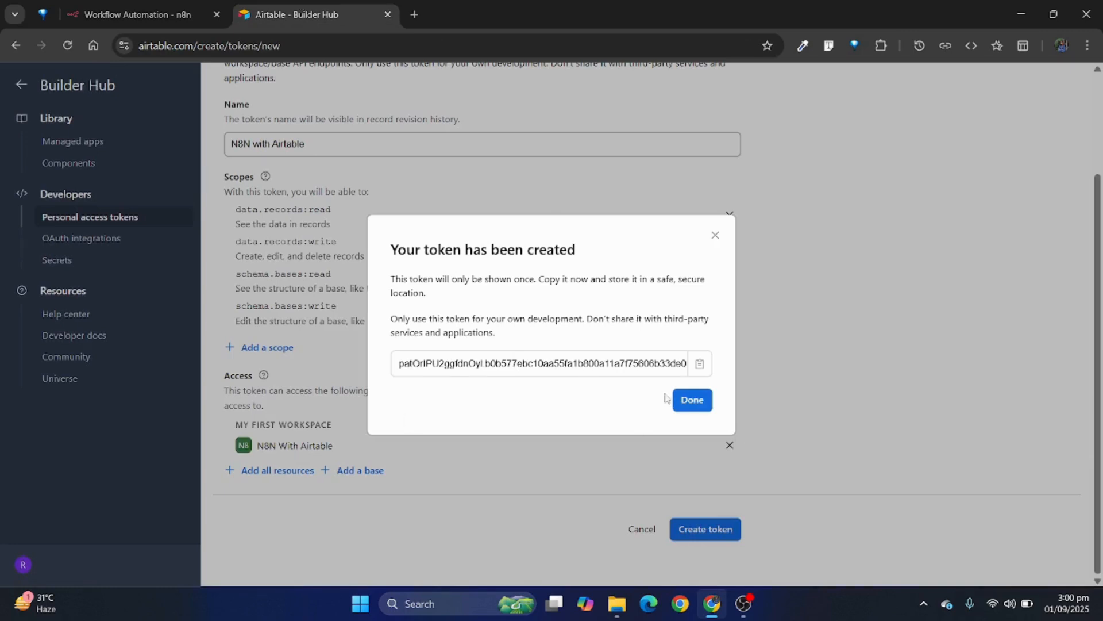
left_click(691, 403)
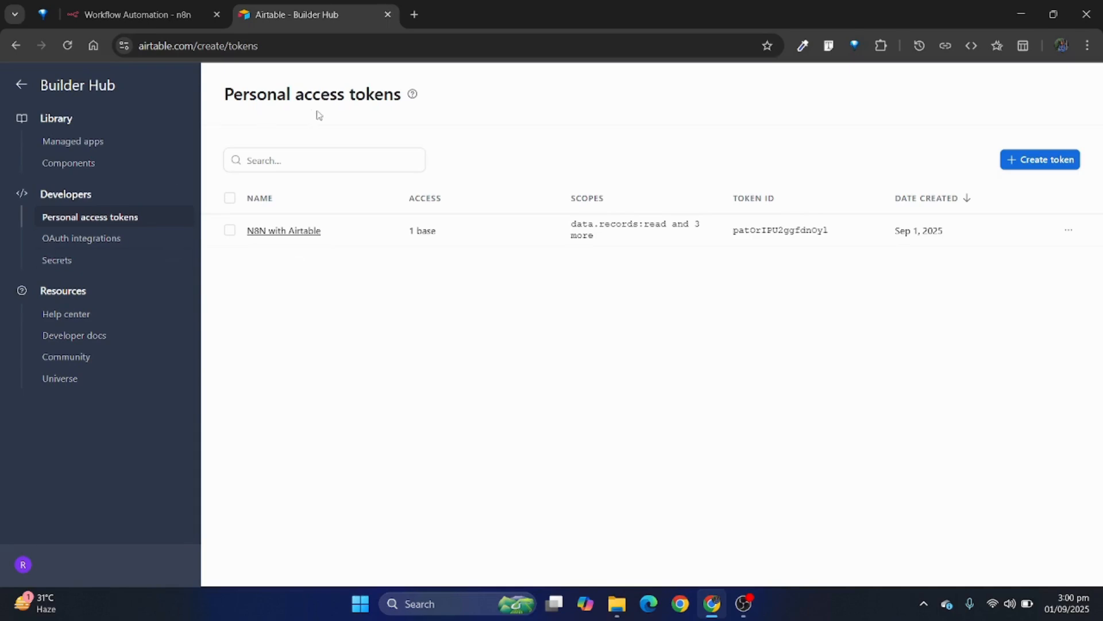
left_click(23, 565)
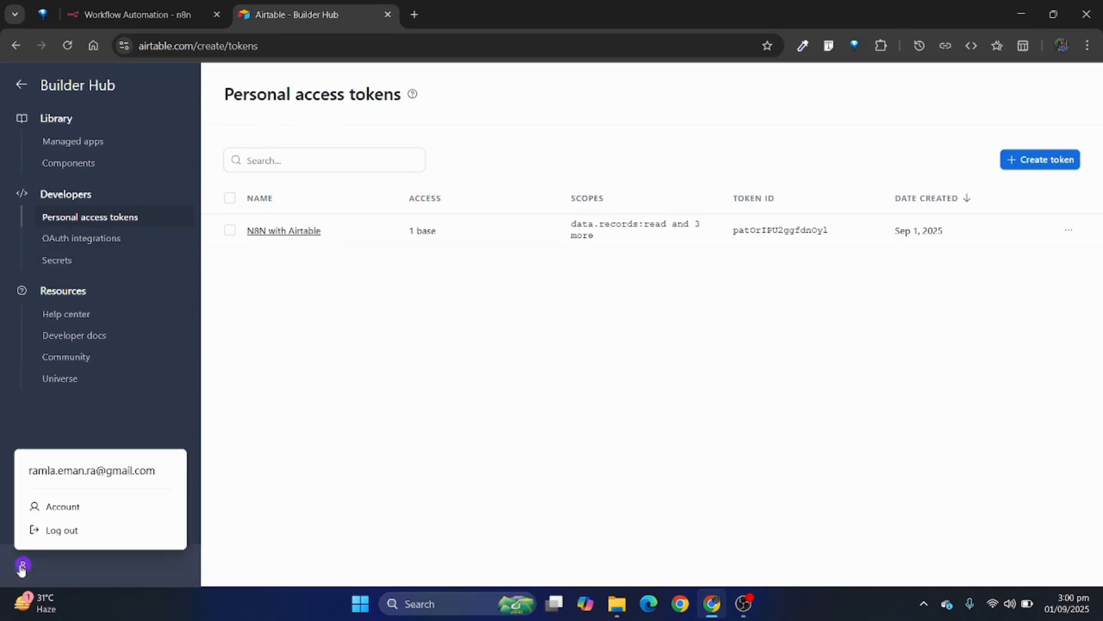
left_click(47, 509)
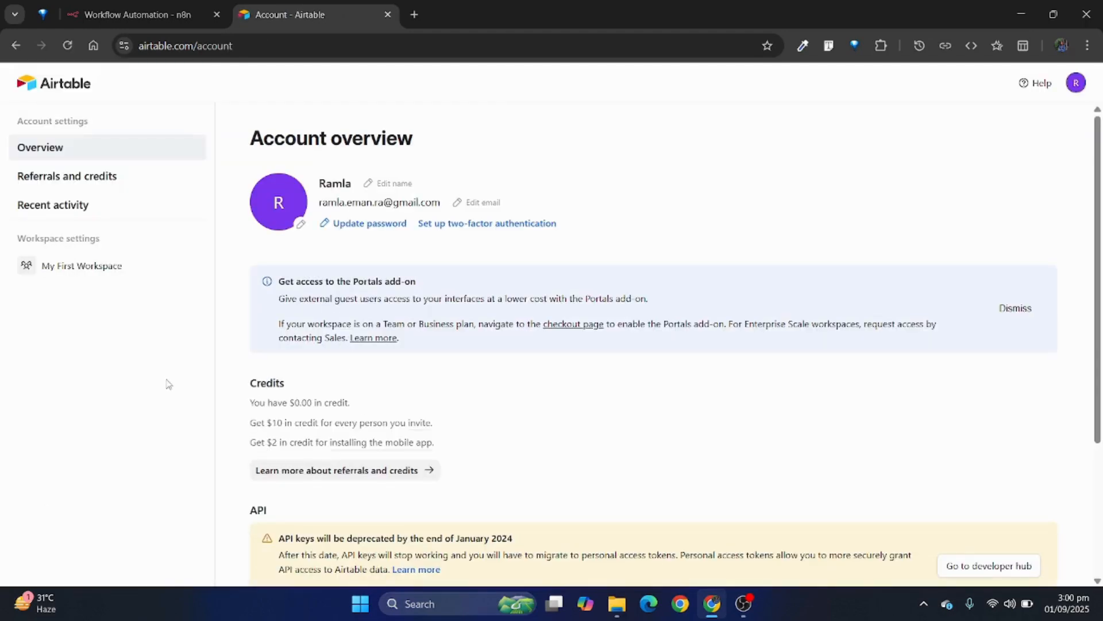
left_click(133, 269)
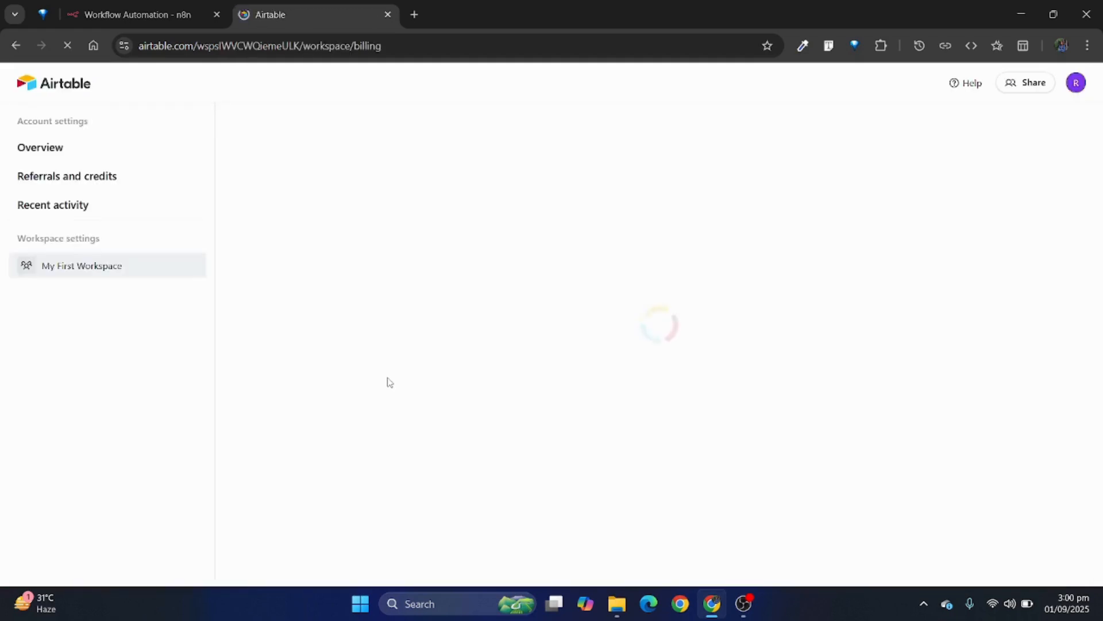
left_click(410, 314)
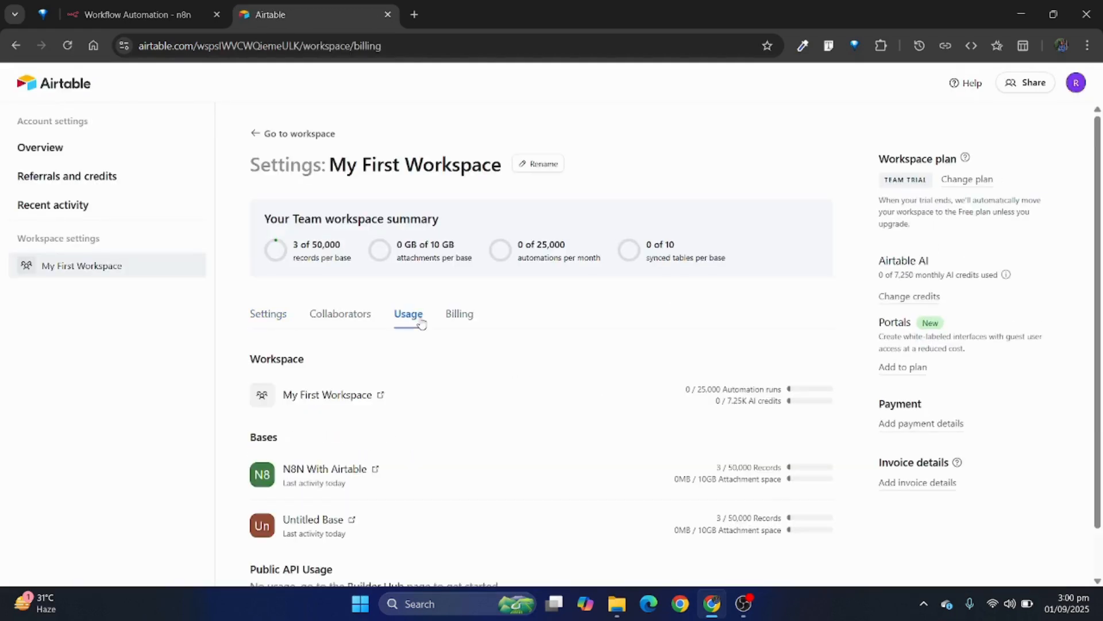
left_click(342, 474)
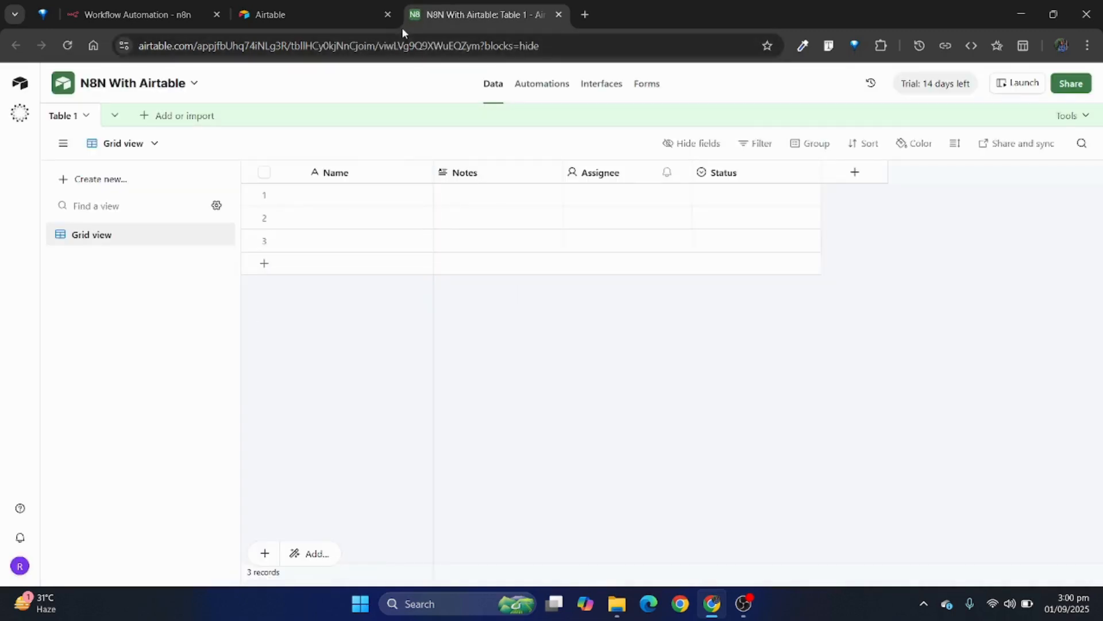
Step: Enter a person's name in the Name field of each of the three records in Table 1
left_click(347, 194)
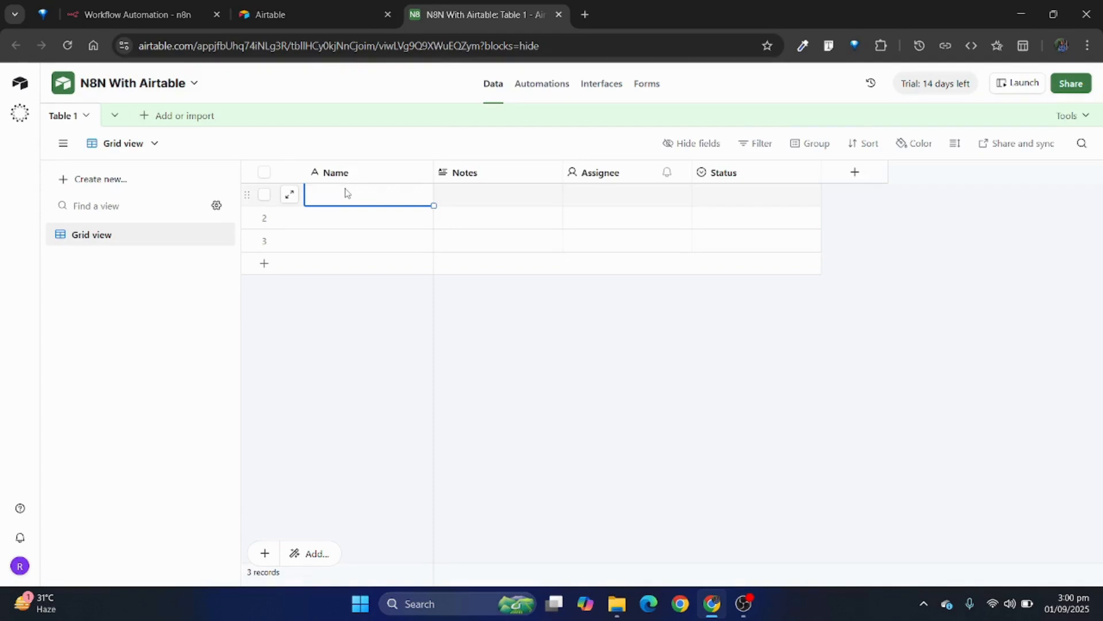
type("Ramla")
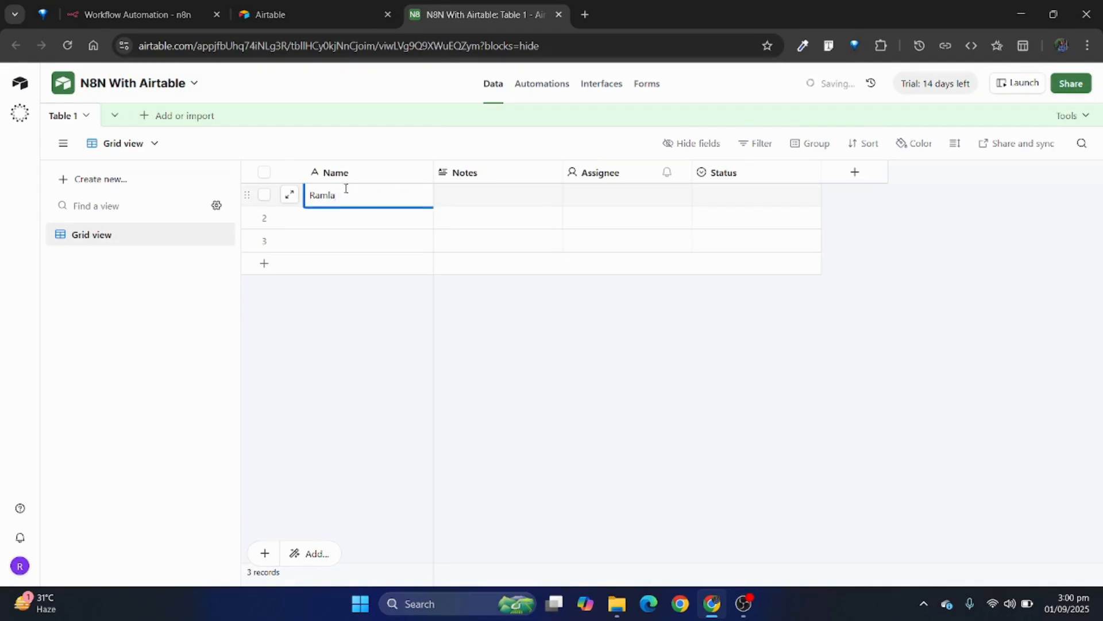
left_click(314, 223)
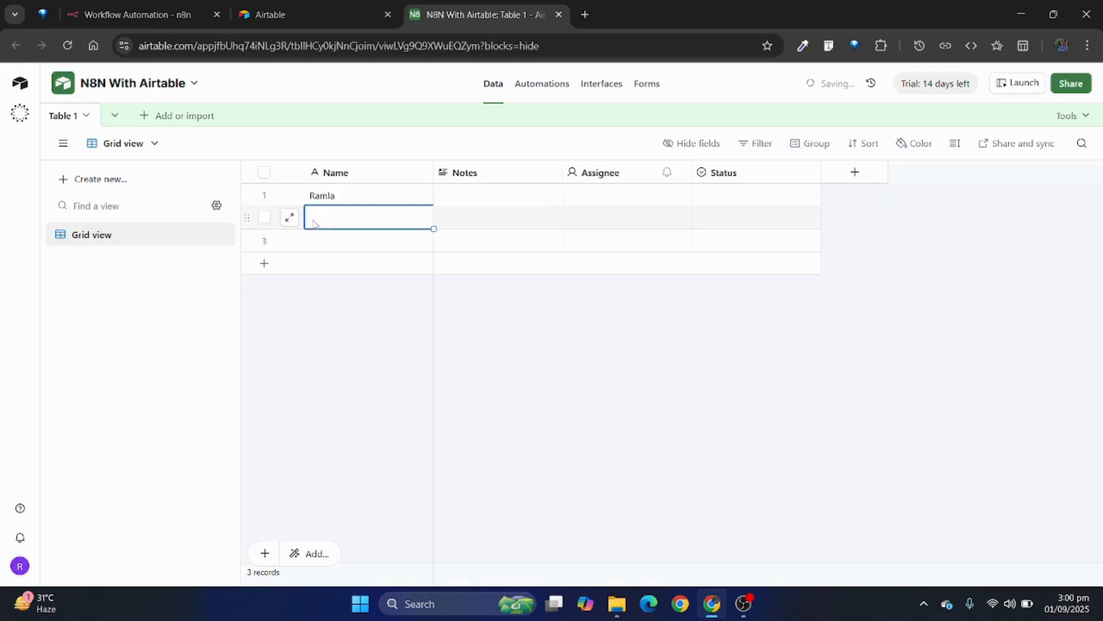
type("Oman")
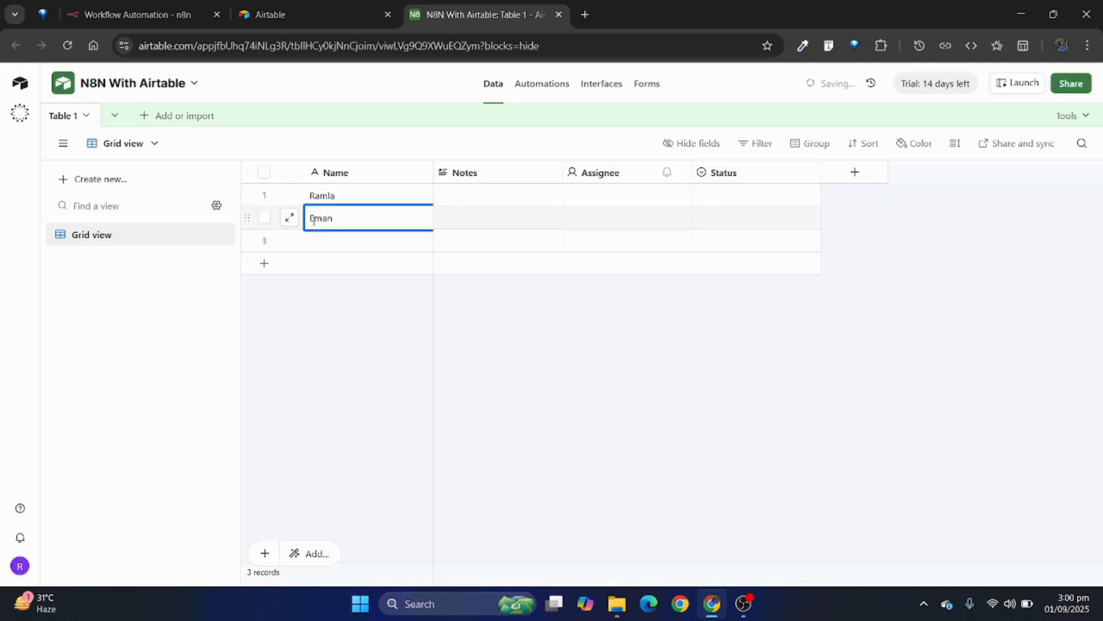
left_click(313, 249)
type("Rizwan")
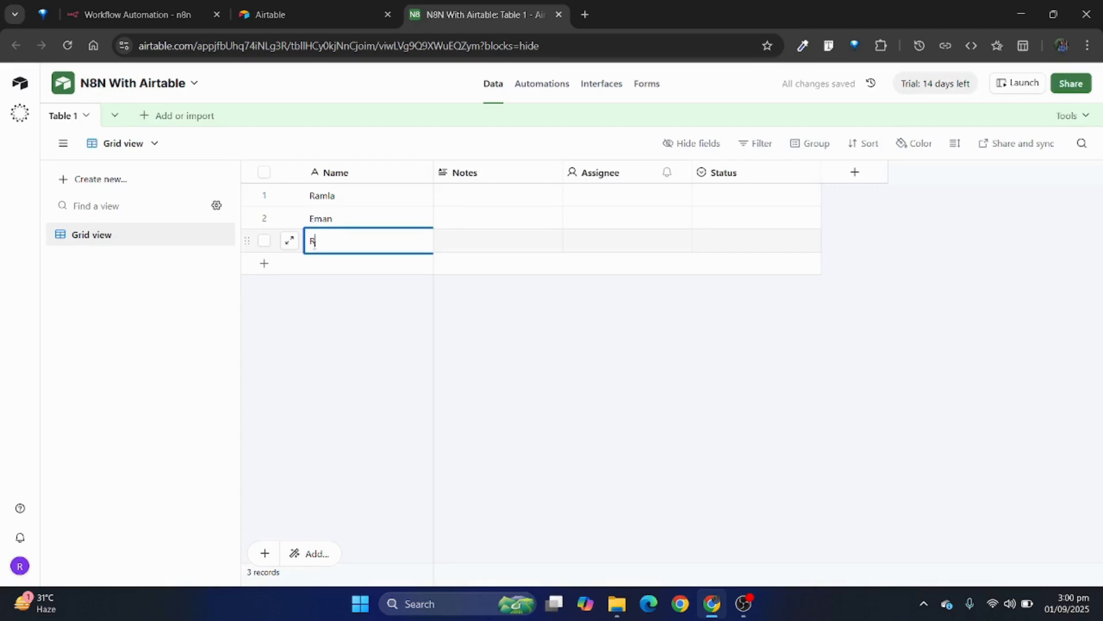
left_click(517, 196)
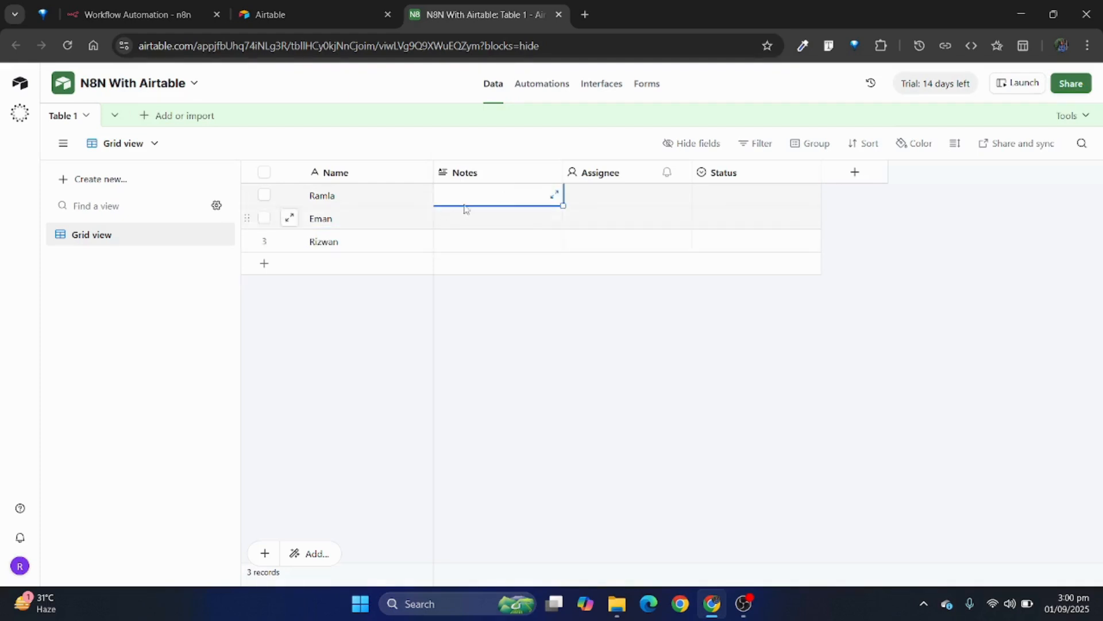
left_click(433, 357)
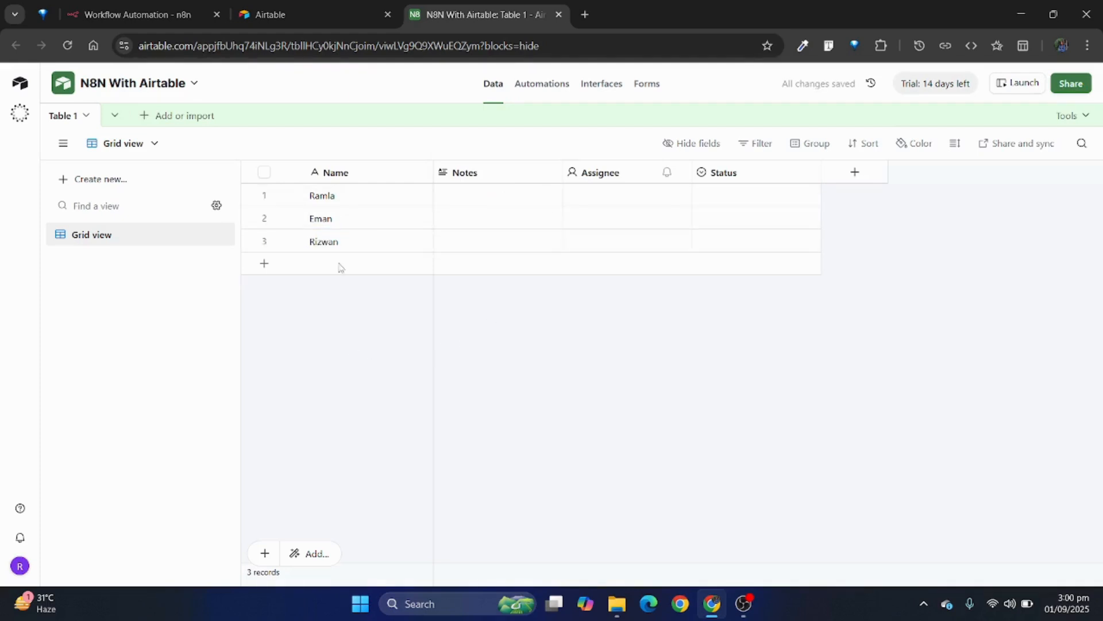
Step: Switch to n8n and set the Search records node's base to "N8N With Airtable" and its table to "Table 1"
left_click(286, 12)
left_click(144, 14)
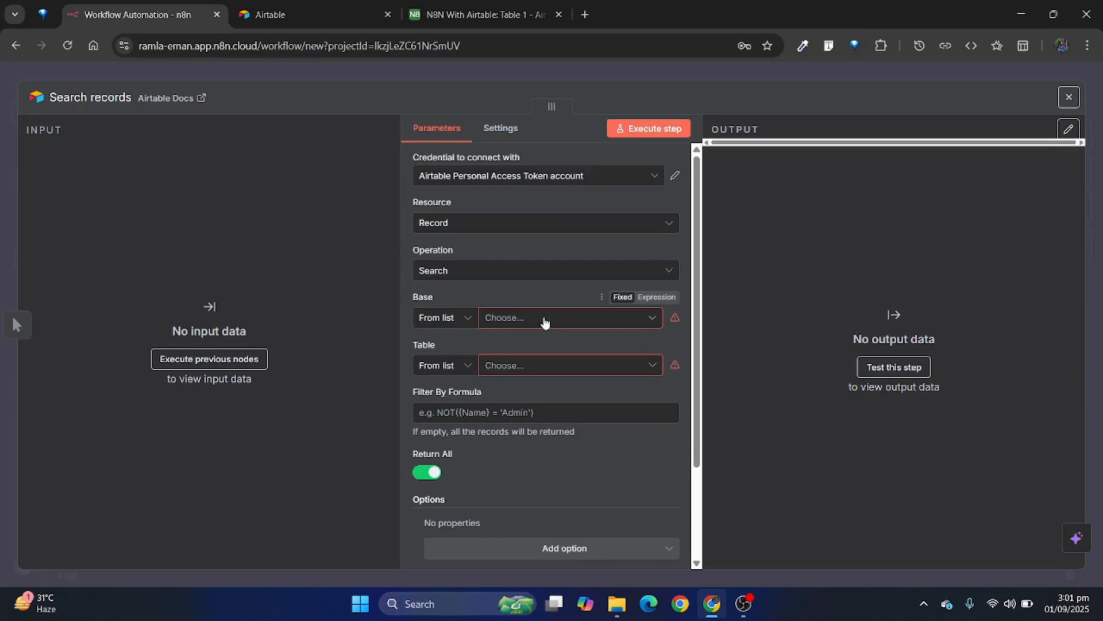
left_click(544, 320)
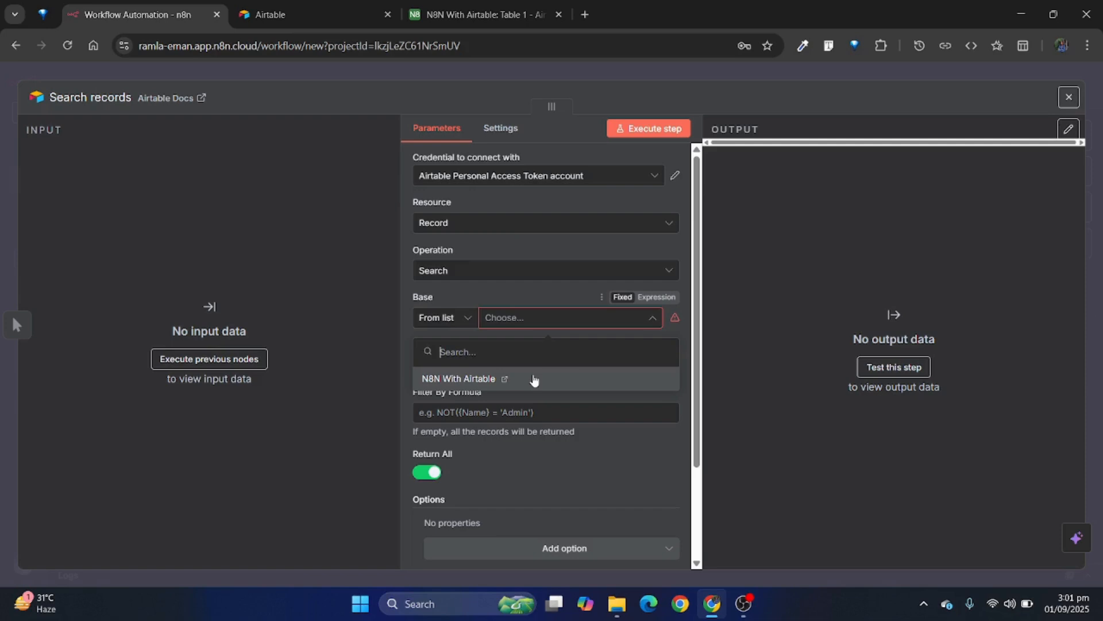
left_click(533, 379)
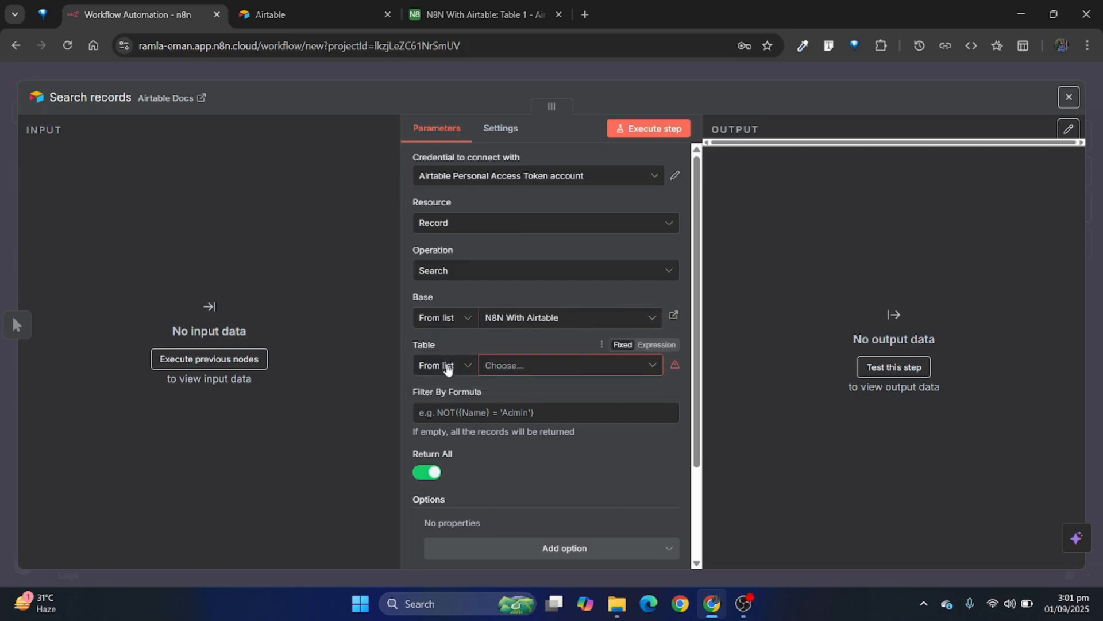
left_click(509, 367)
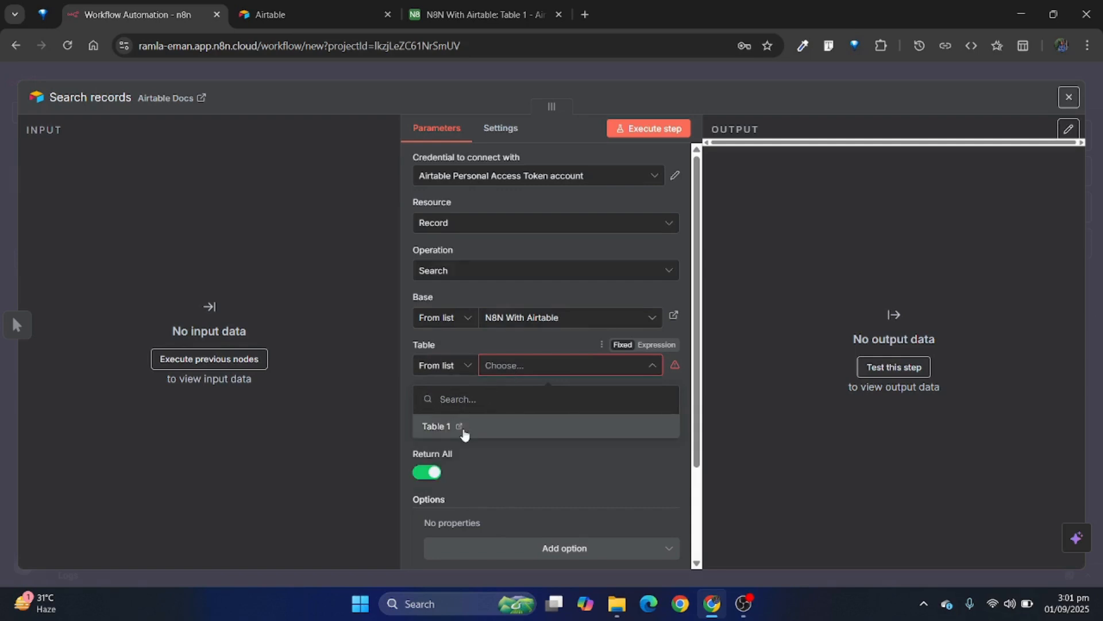
left_click(459, 426)
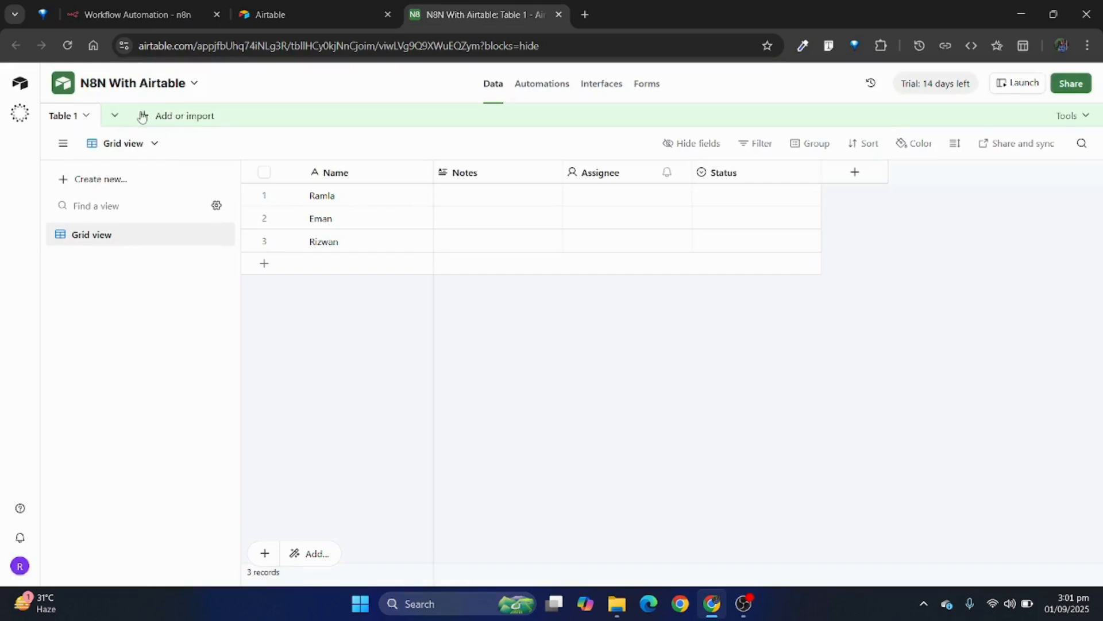
left_click(200, 8)
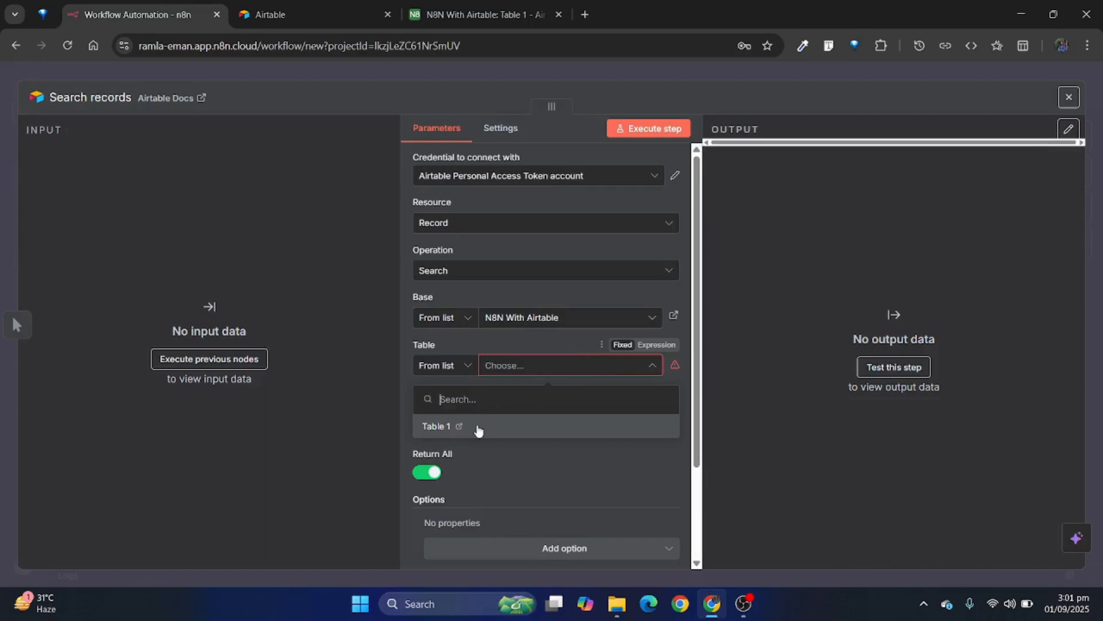
left_click(471, 434)
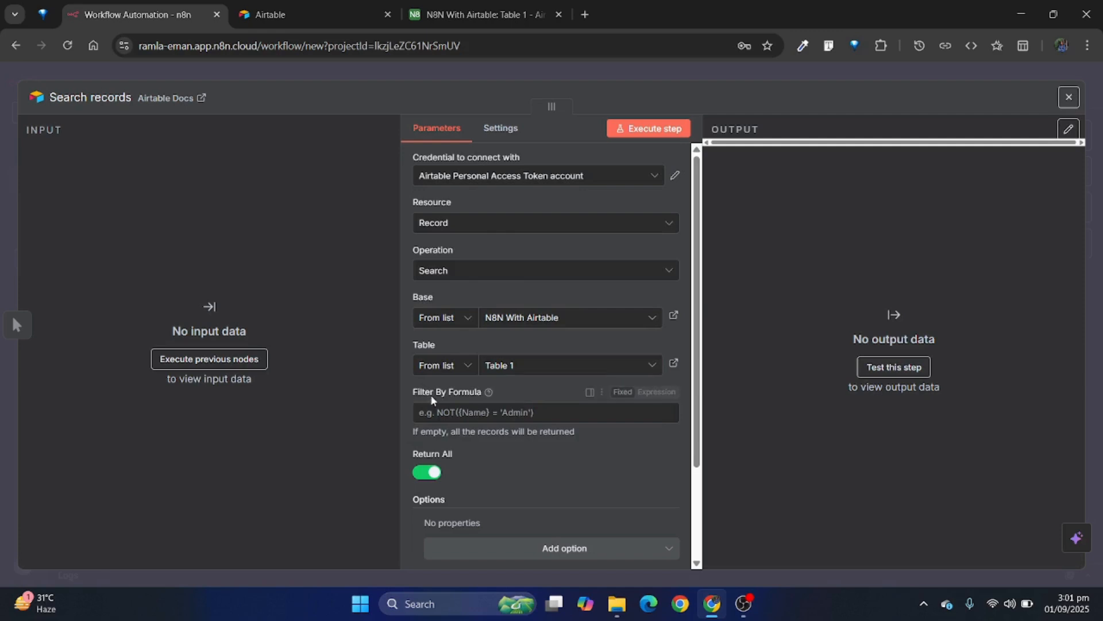
Step: Try turning off Return All in the Search records node, then restore it
left_click(444, 413)
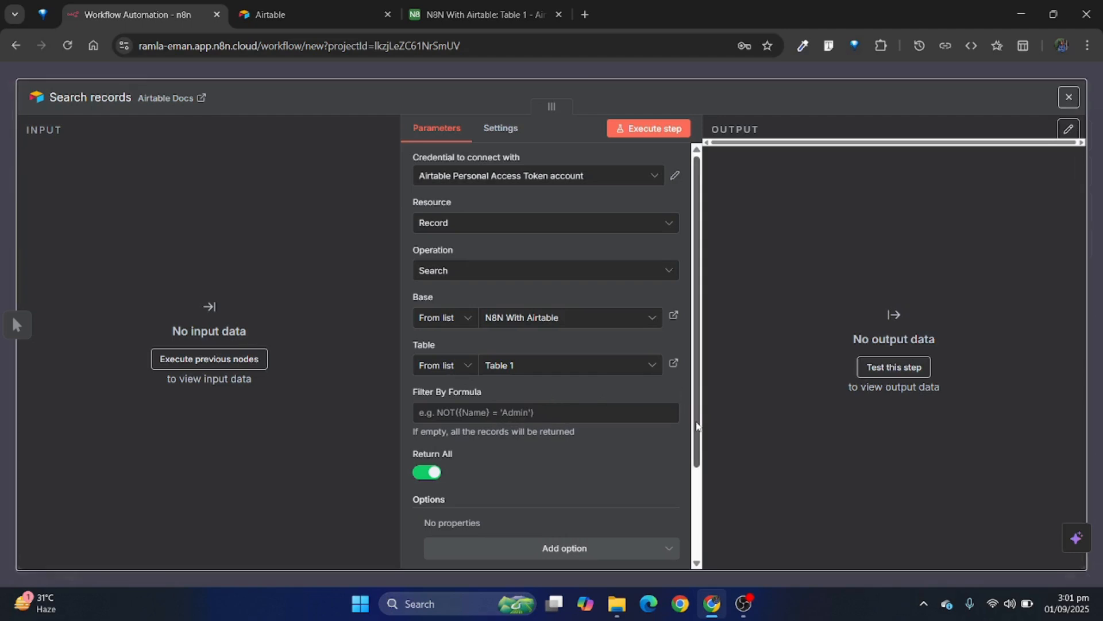
left_click_drag(697, 426, 705, 505)
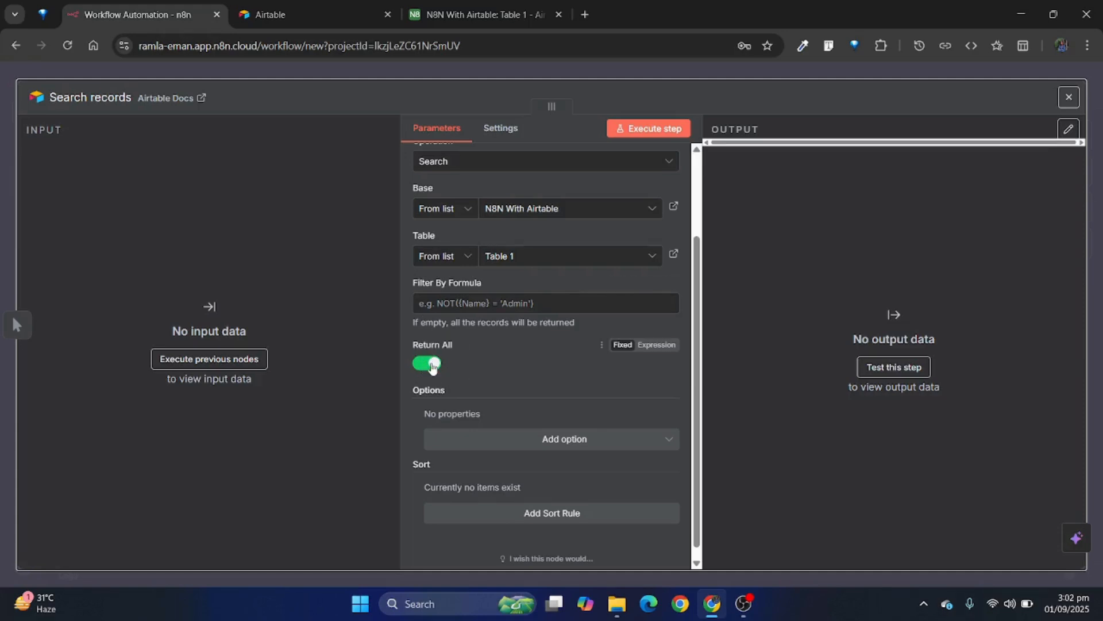
left_click(432, 364)
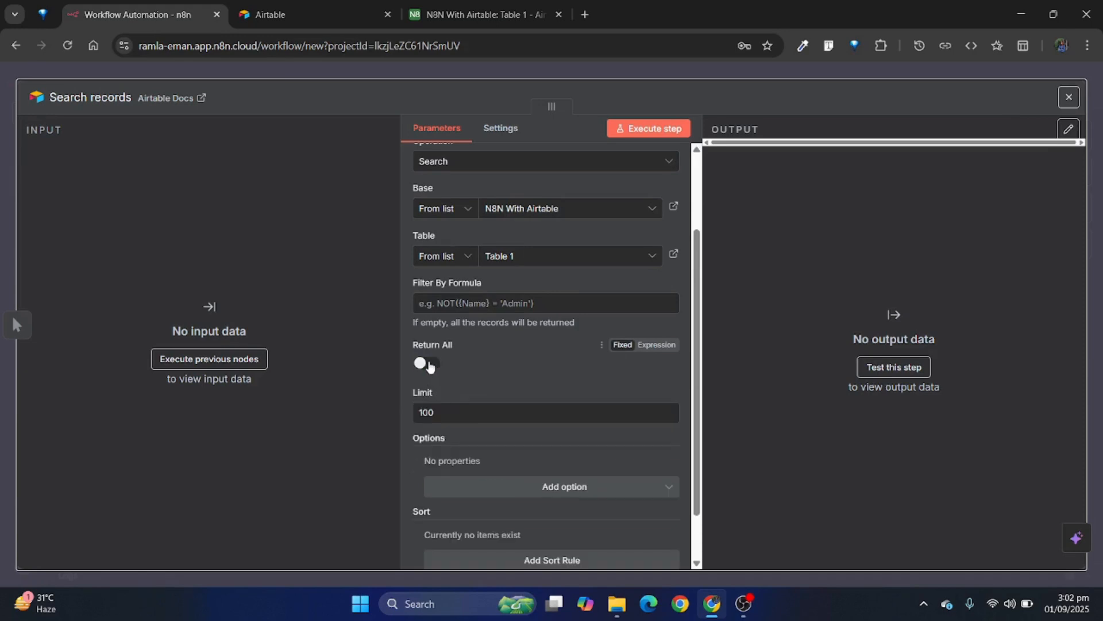
left_click(430, 365)
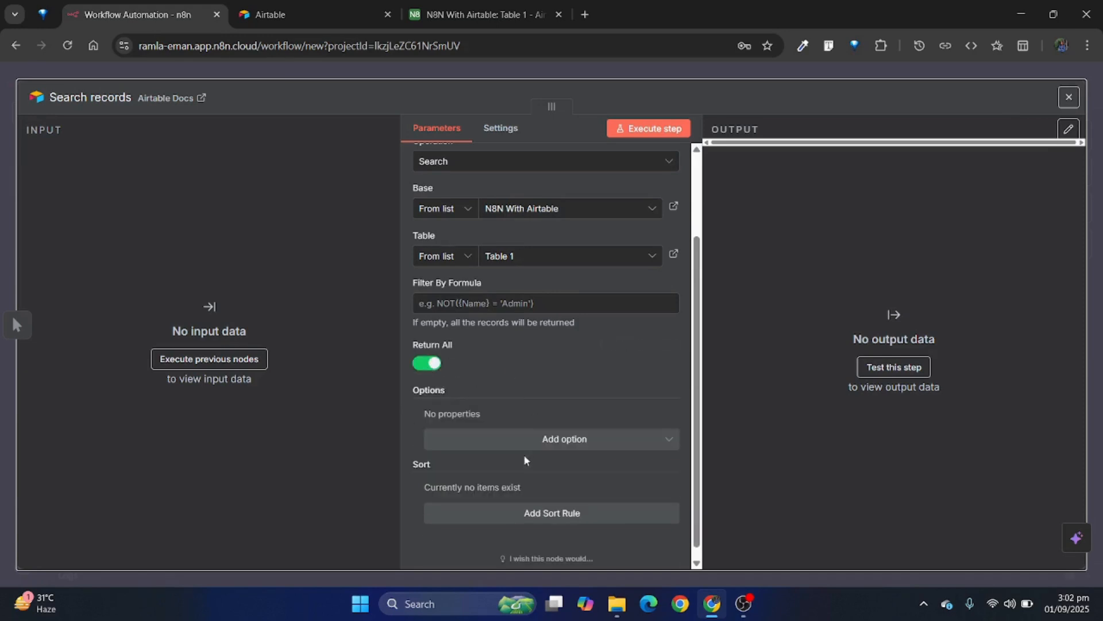
scroll(644, 237, "up", 3)
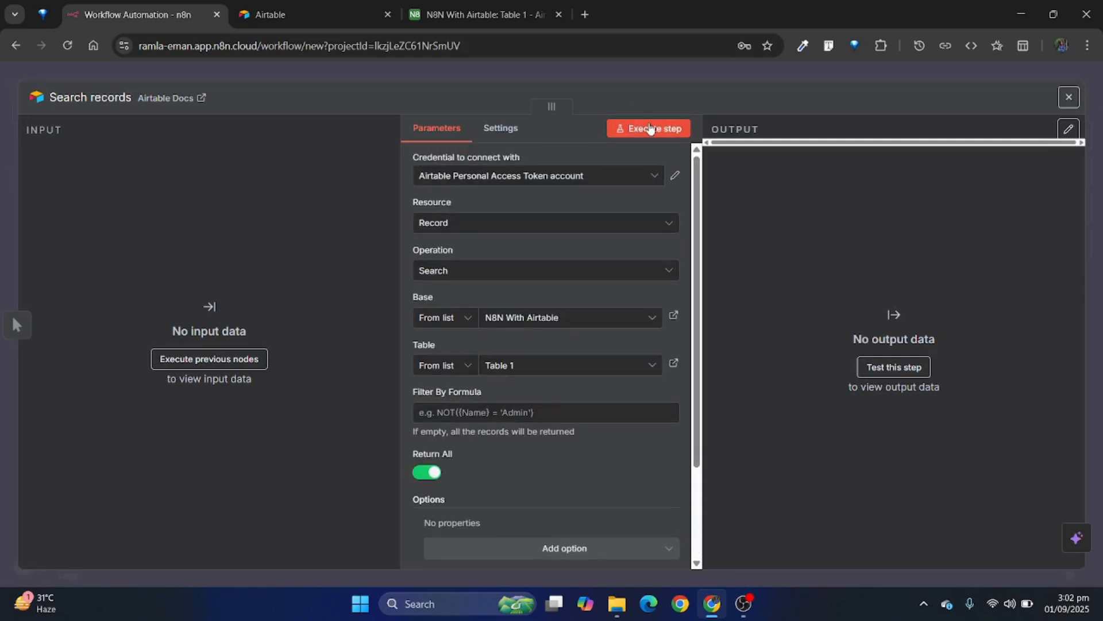
Step: Execute the Search records step, reopen the node to check its available Resource types, and return to the canvas
left_click(650, 128)
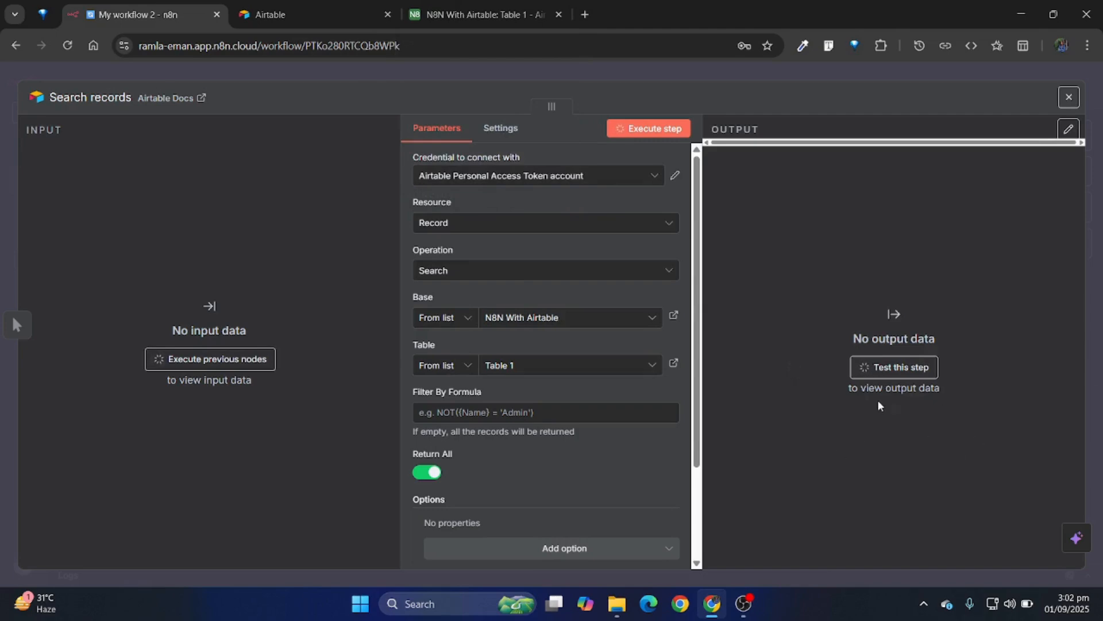
left_click(809, 73)
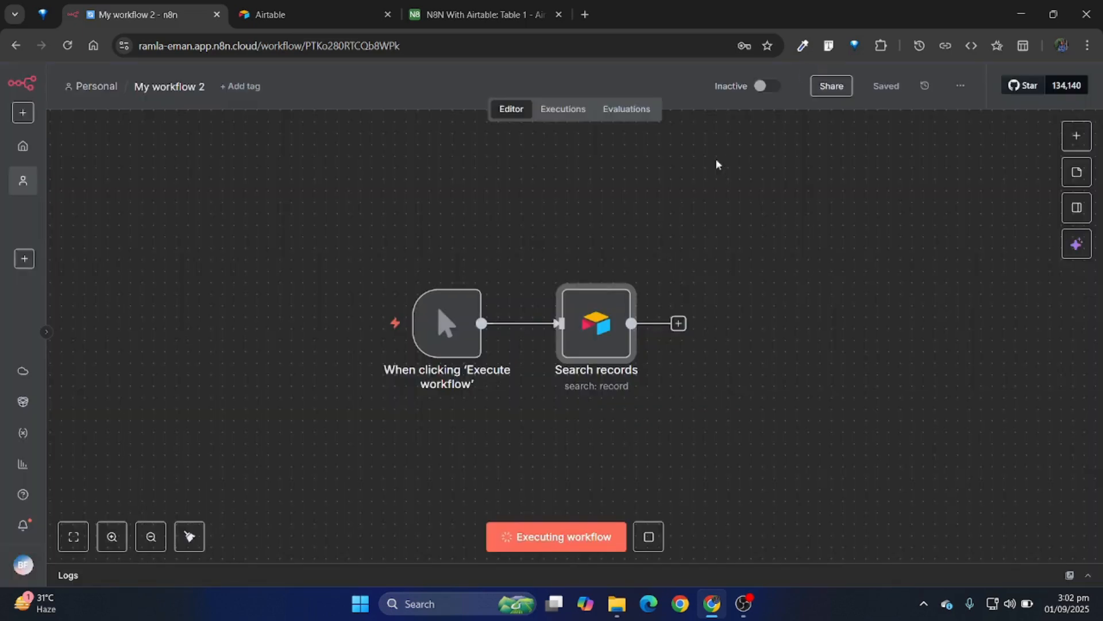
double_click(586, 341)
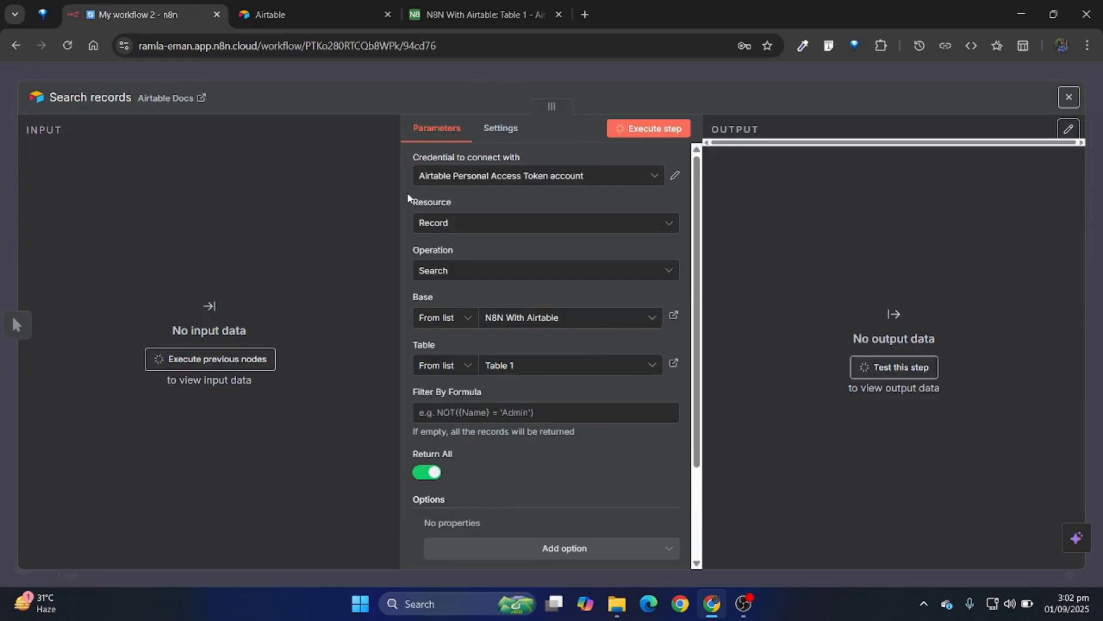
left_click(458, 225)
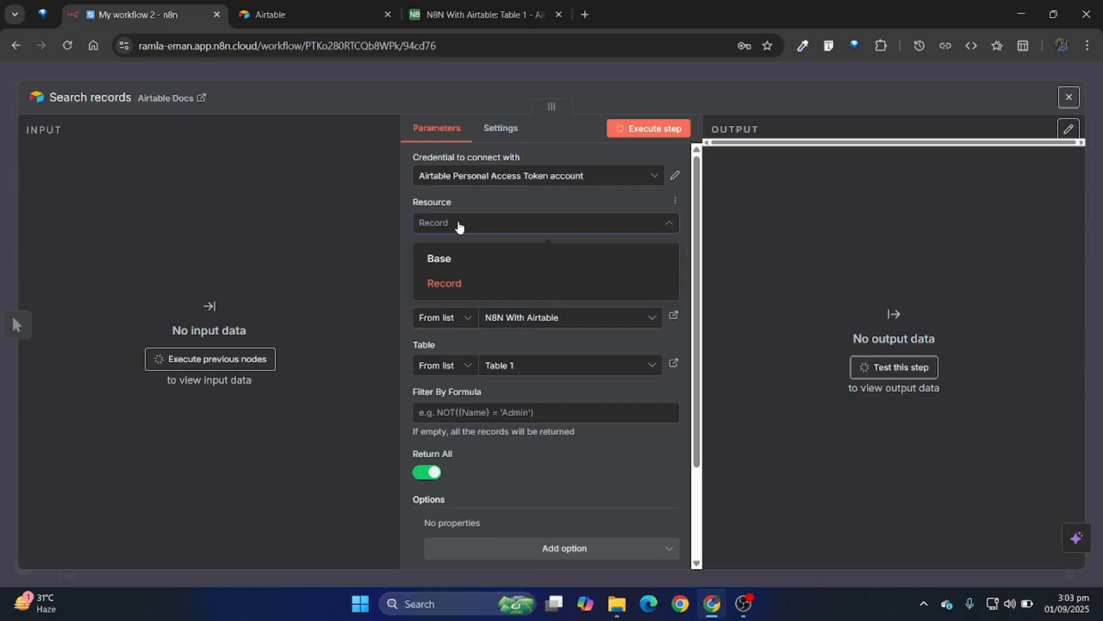
left_click(458, 226)
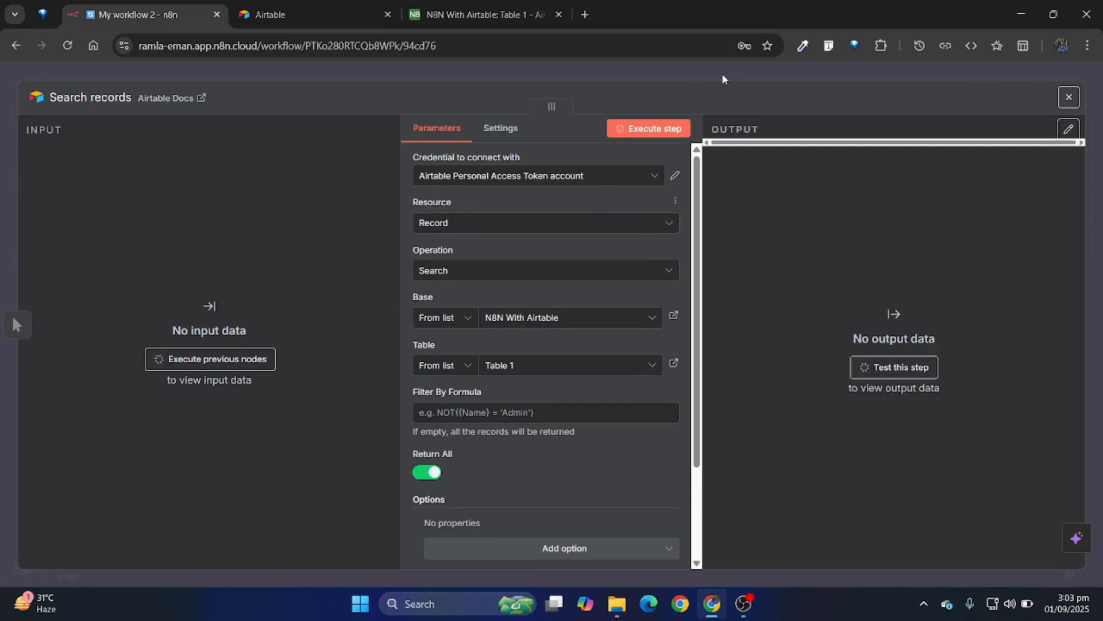
left_click(723, 78)
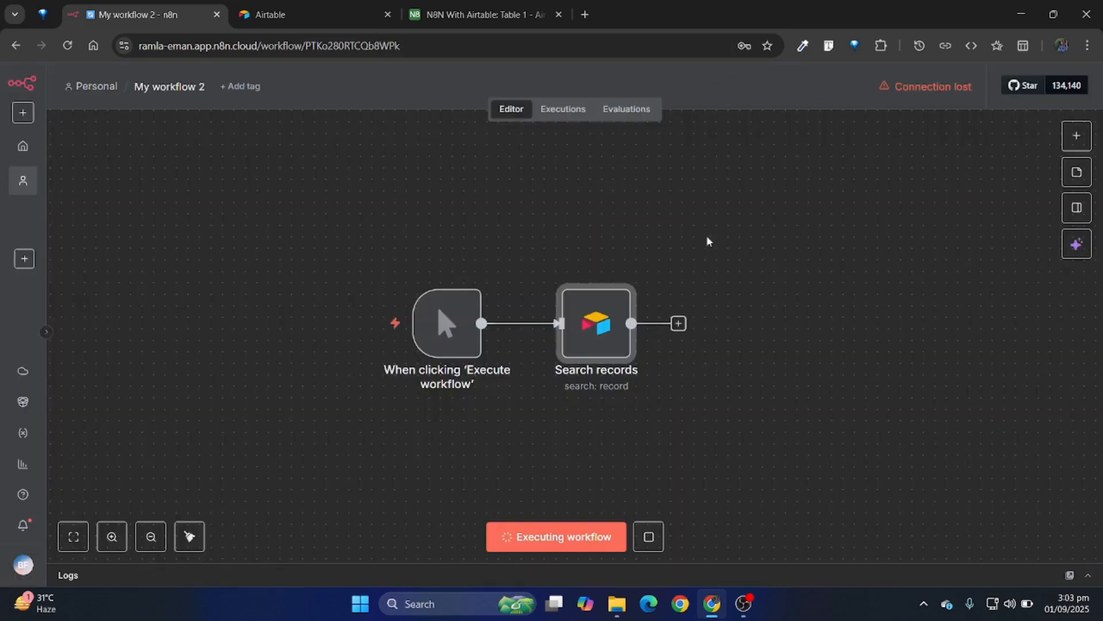
Step: Stop the running execution and execute the whole workflow again
left_click(649, 536)
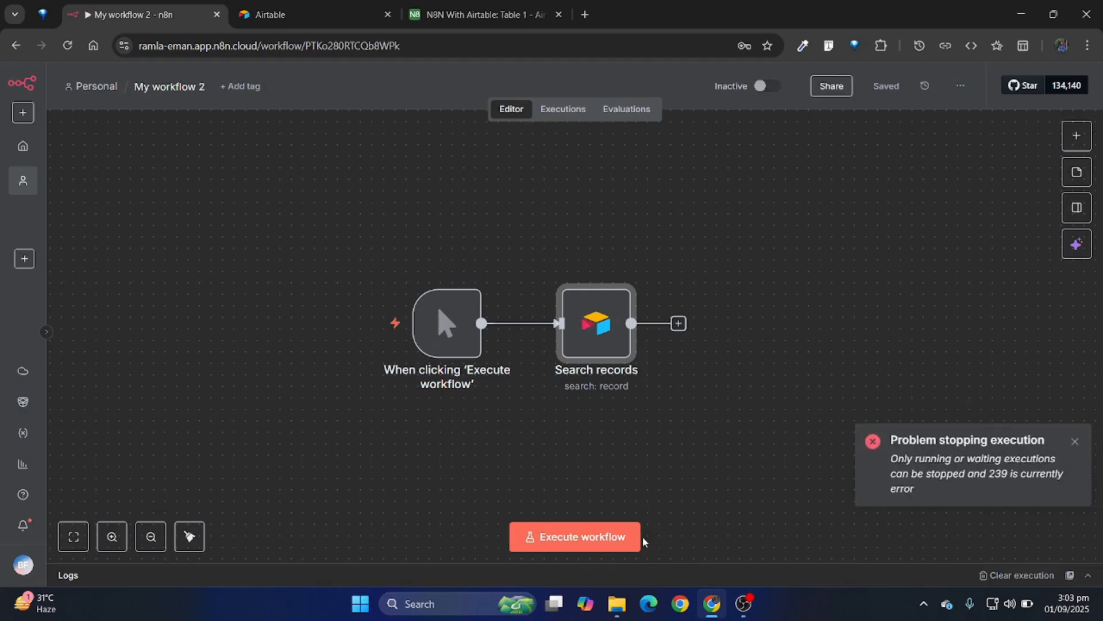
left_click(622, 544)
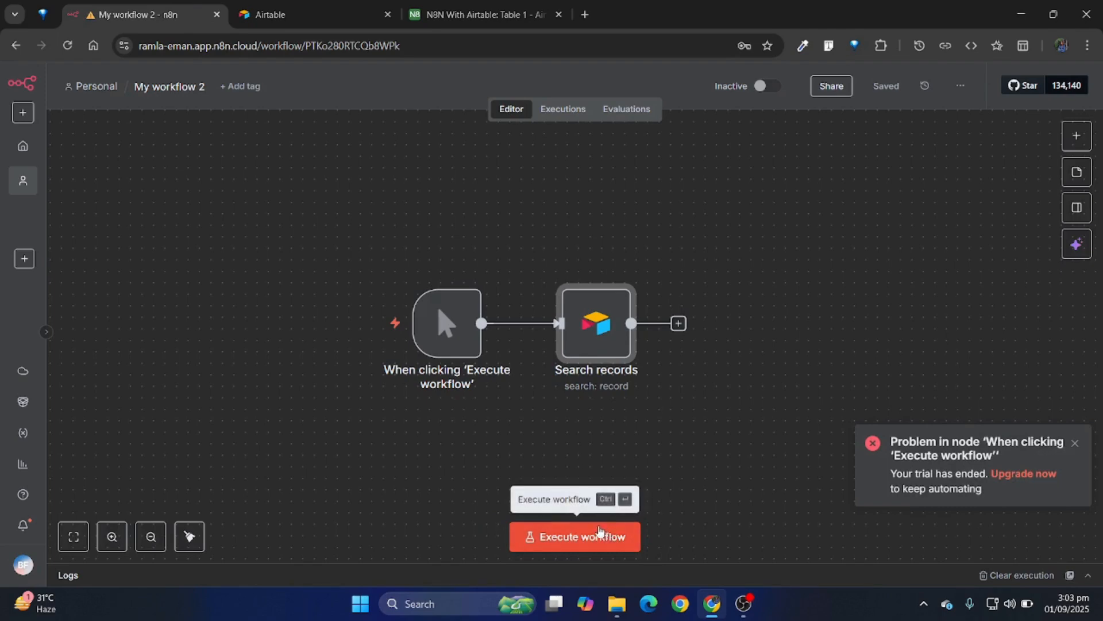
mouse_move(403, 341)
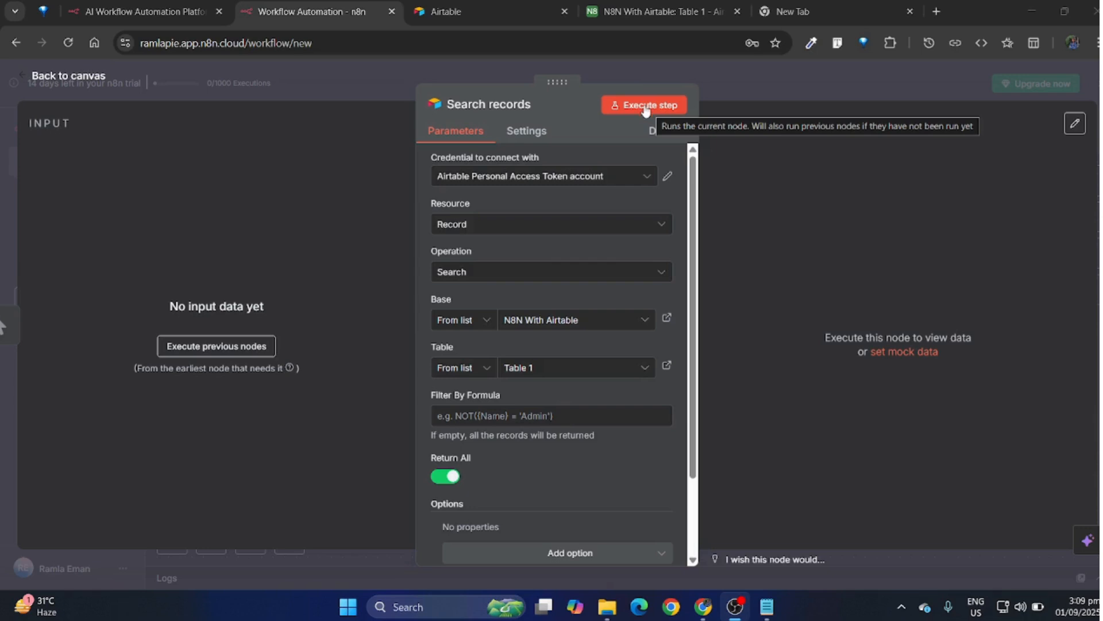
Step: Execute the Search records node and compare its output with Table 1 of the "N8N With Airtable" base in Airtable, returning to n8n
left_click(646, 107)
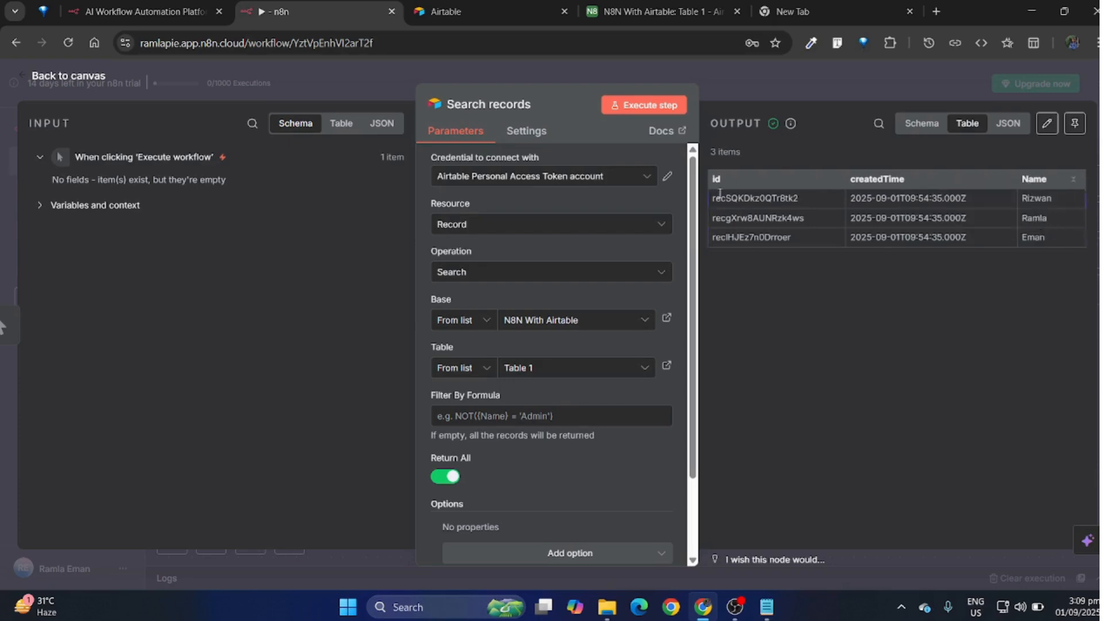
left_click(484, 4)
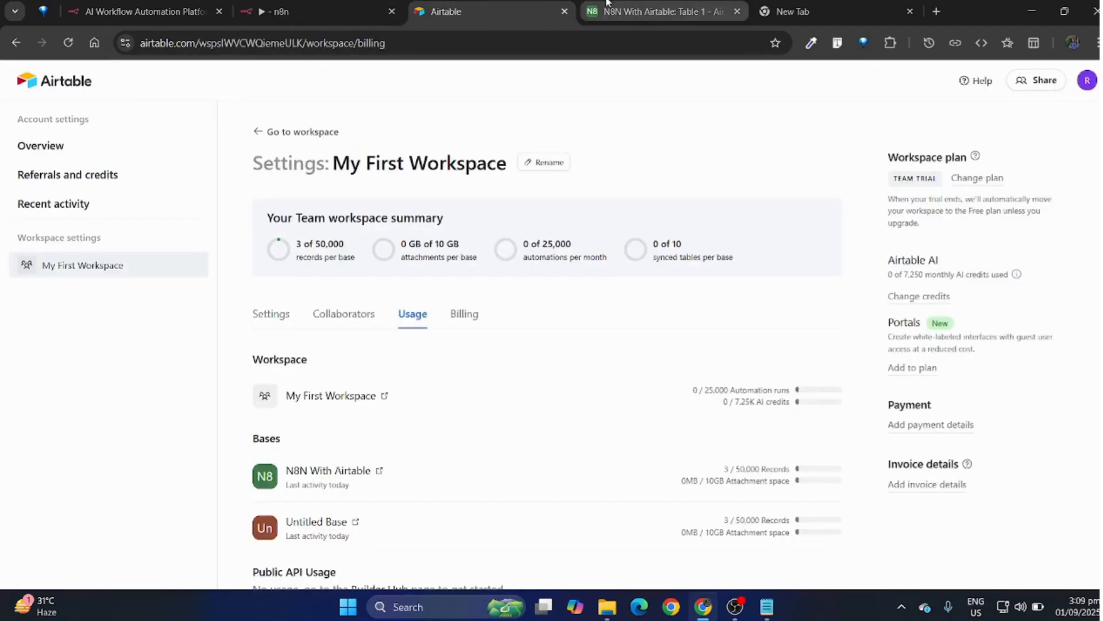
left_click(695, 6)
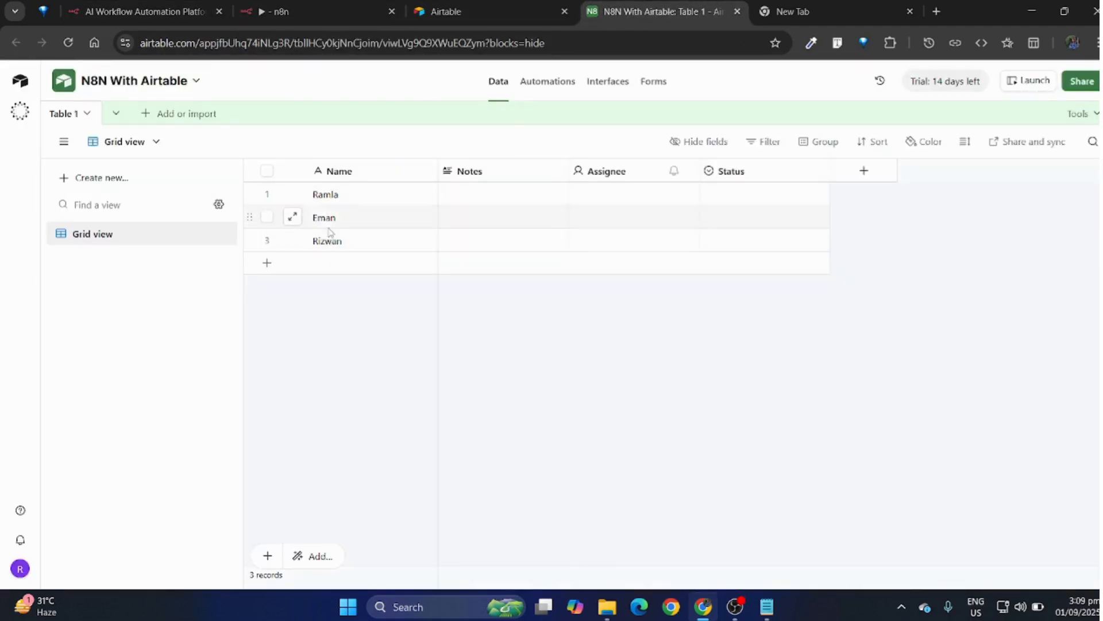
left_click(303, 4)
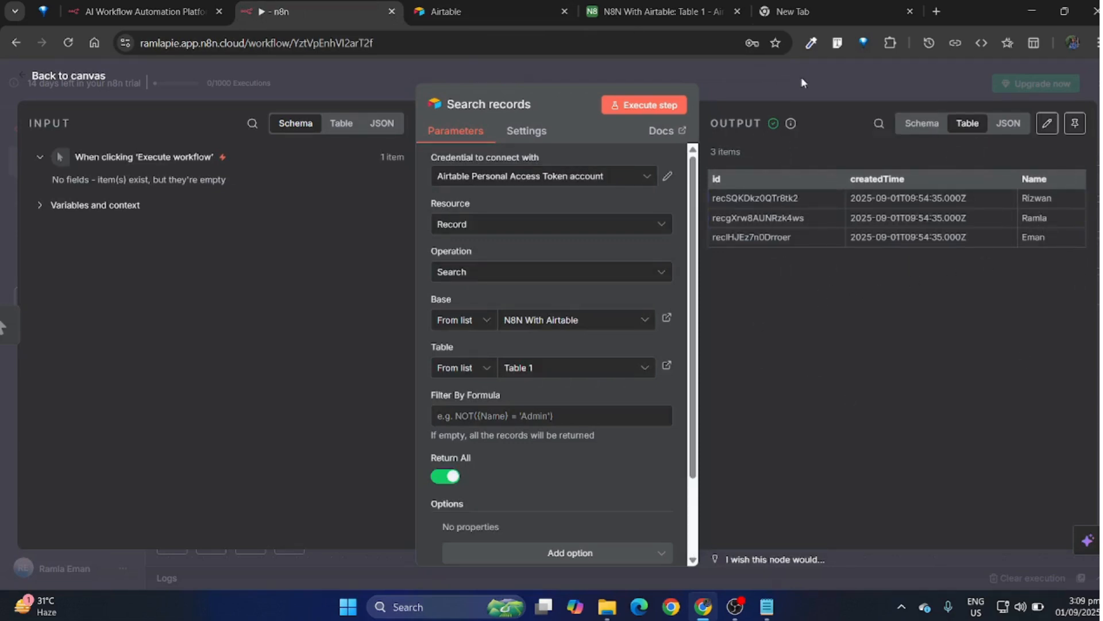
Step: Return to the canvas, shift the Search records node slightly farther from the trigger node, and save the workflow
left_click(748, 84)
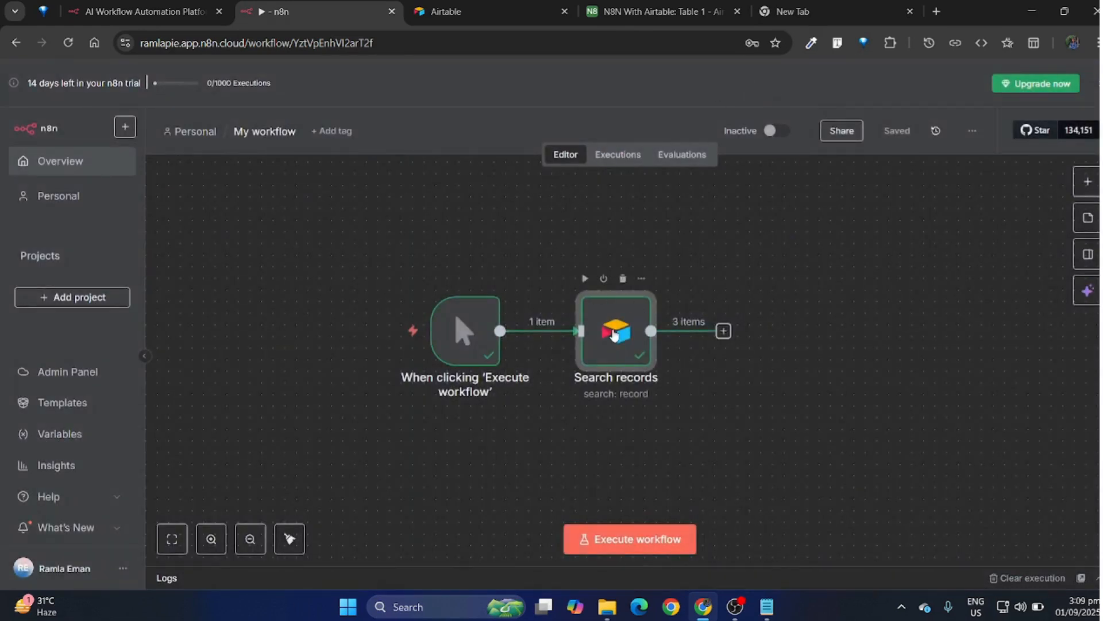
left_click_drag(612, 345, 648, 352)
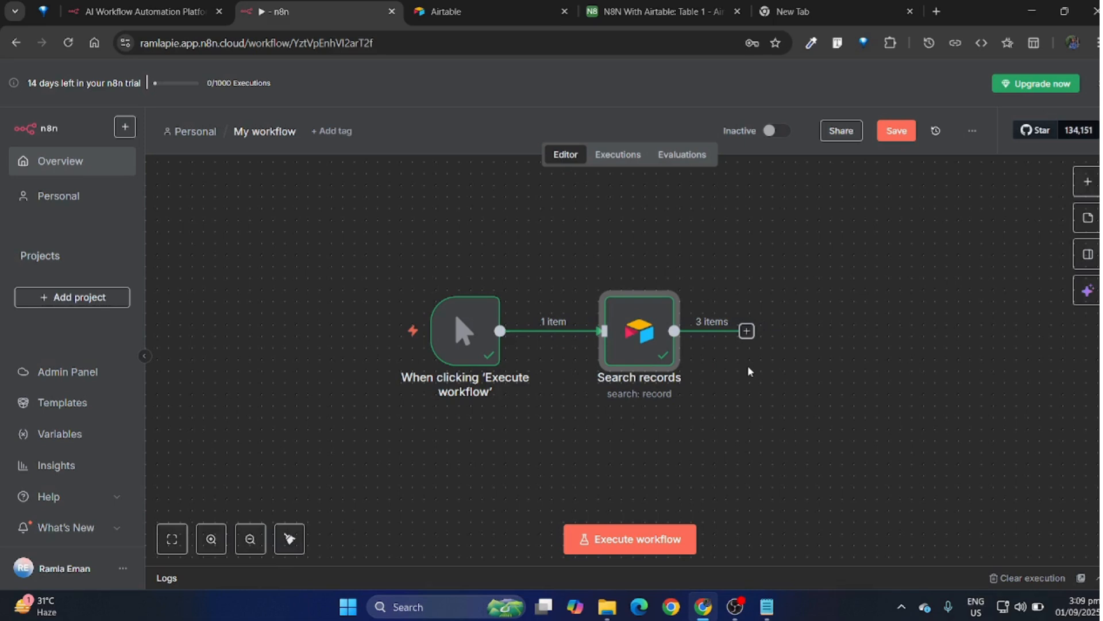
left_click(906, 131)
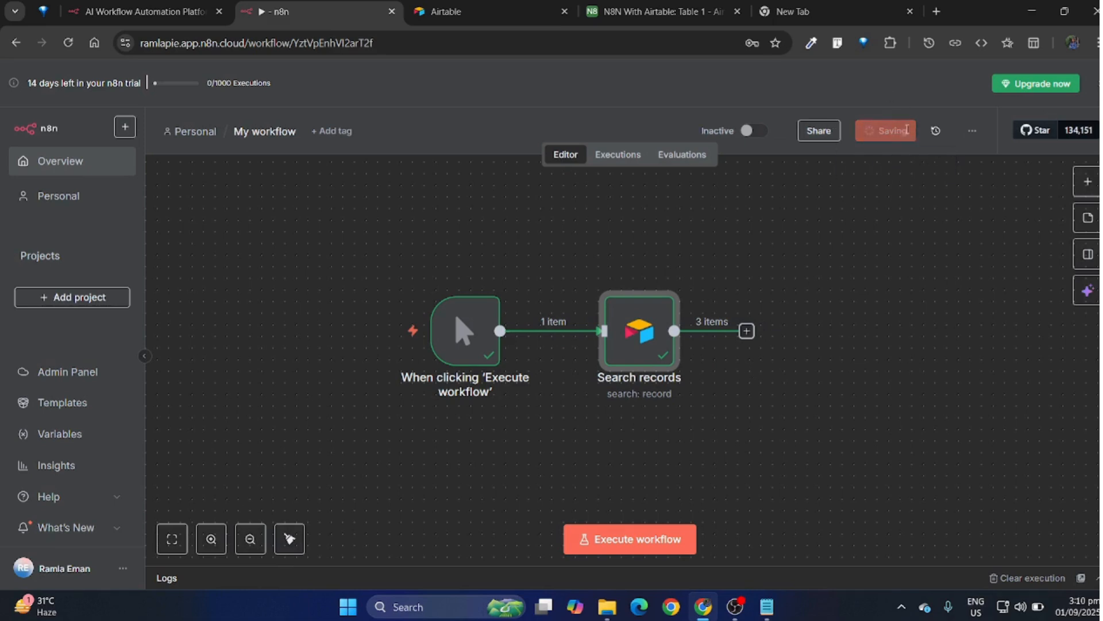